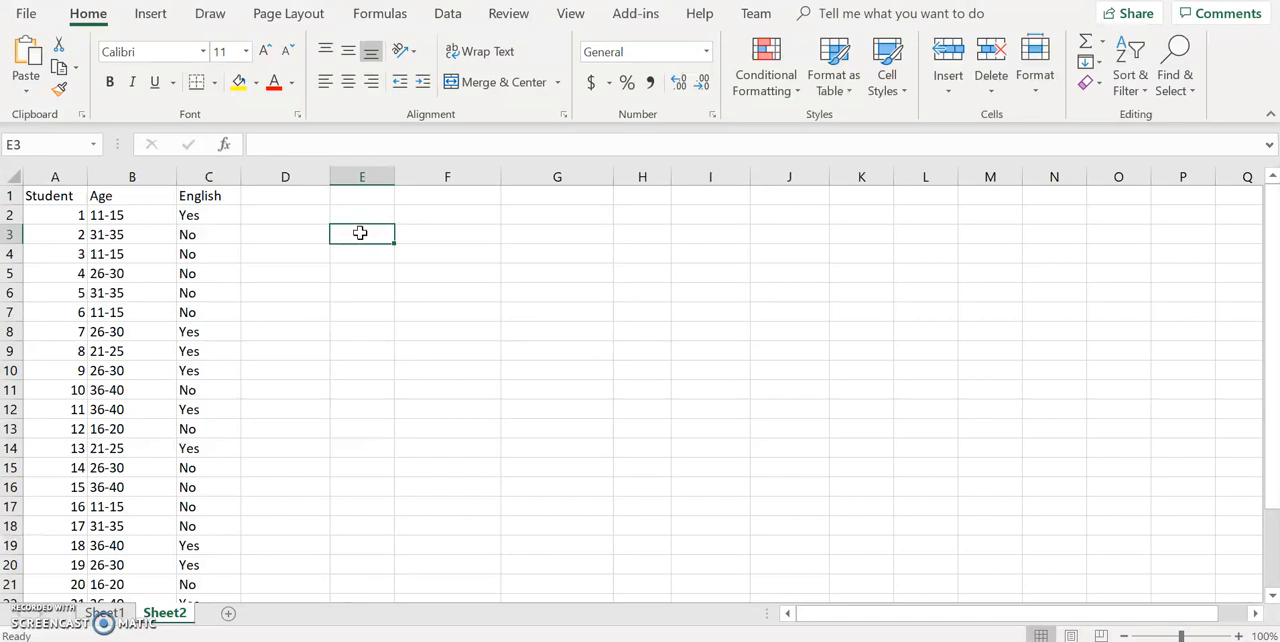
Start a new PivotTable using columns A to C of Sheet2 as the source range
left_click(152, 14)
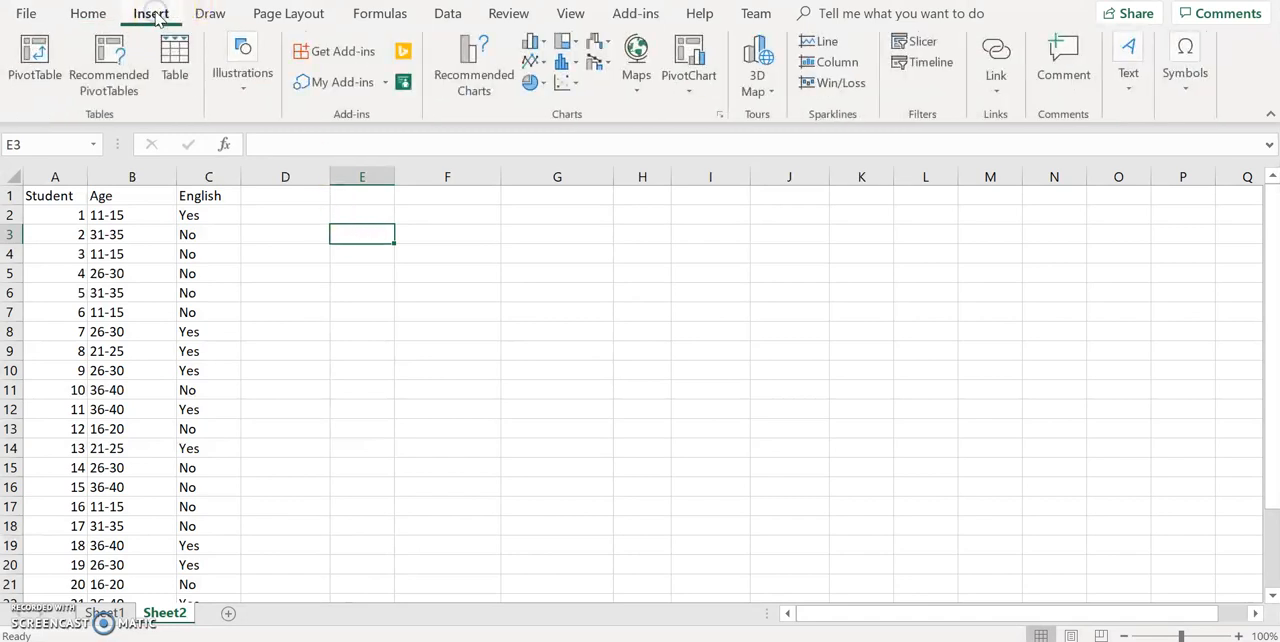
left_click(35, 80)
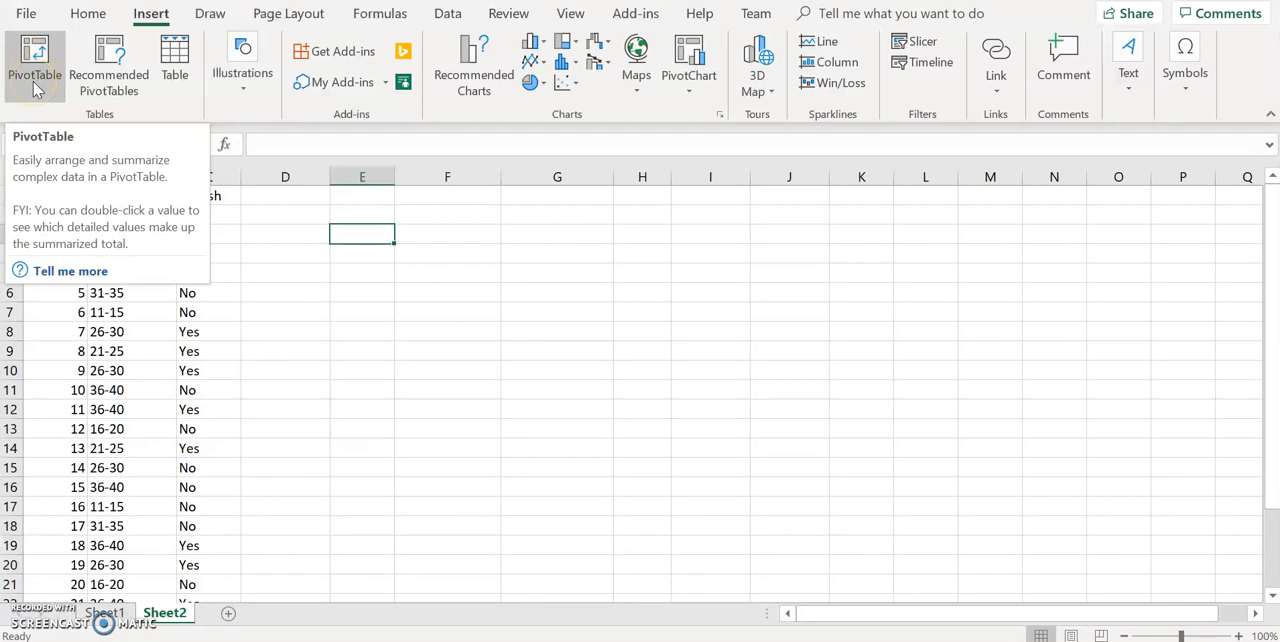
left_click(36, 89)
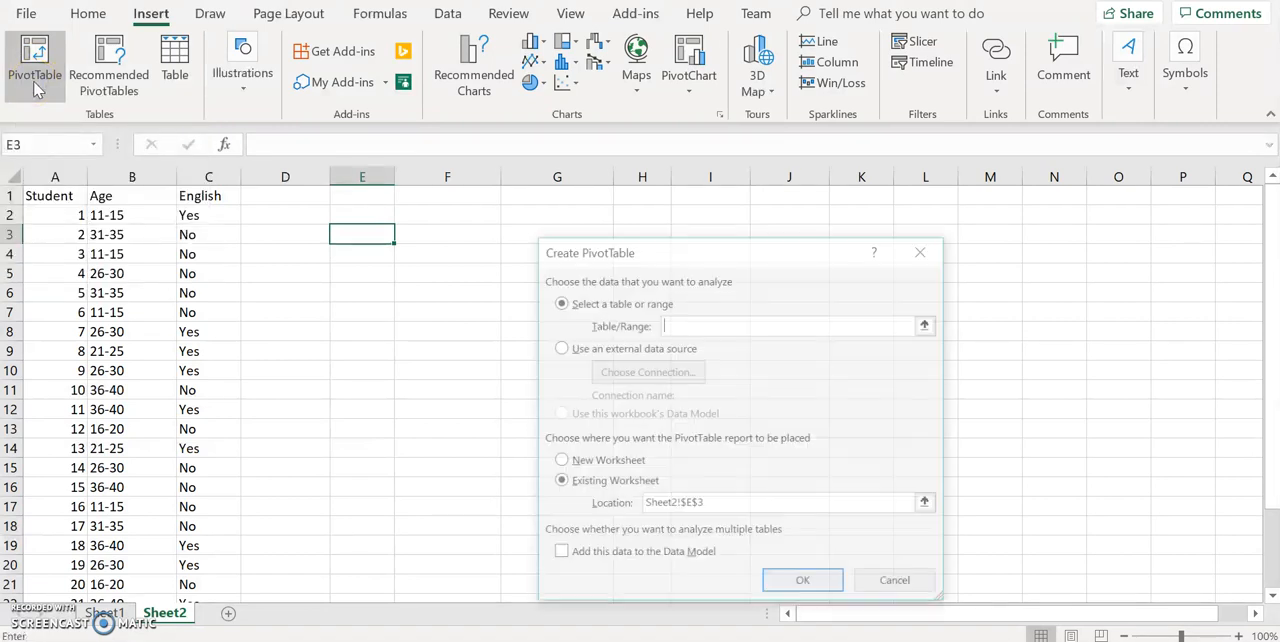
left_click_drag(55, 176, 218, 177)
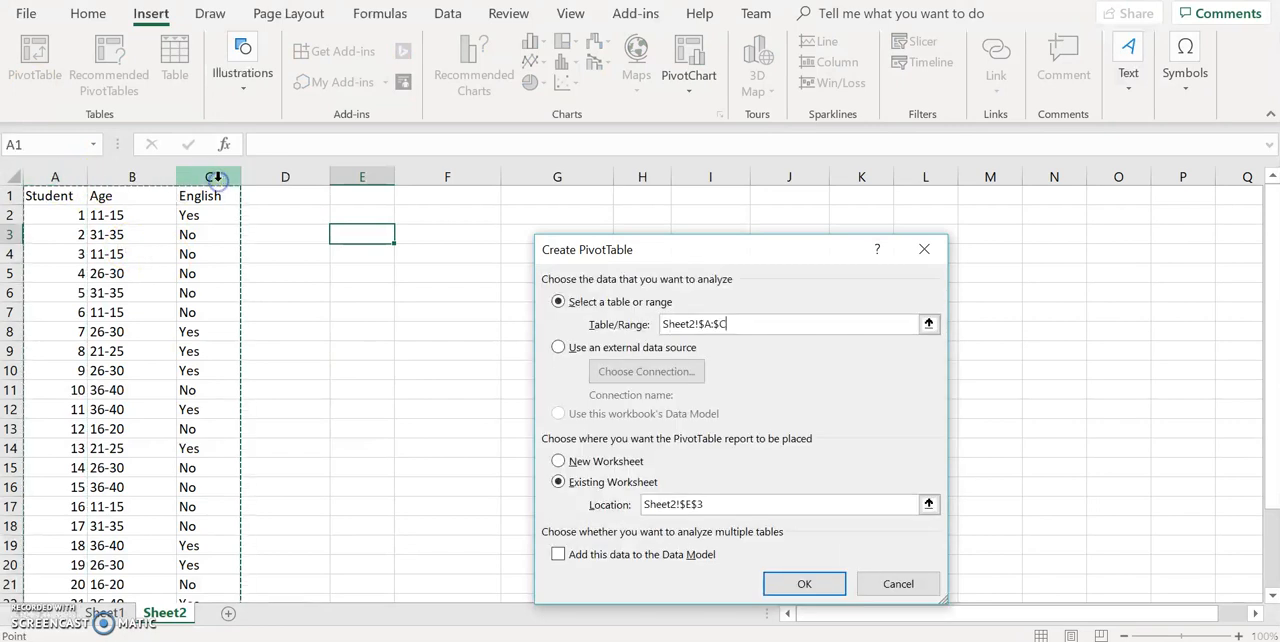
Set the PivotTable location to cell E2 of the existing worksheet and create the table
left_click(721, 504)
key("BackSpace")
key("BackSpace")
key("BackSpace")
key("BackSpace")
key("BackSpace")
key("BackSpace")
key("BackSpace")
key("BackSpace")
key("BackSpace")
key("BackSpace")
key("BackSpace")
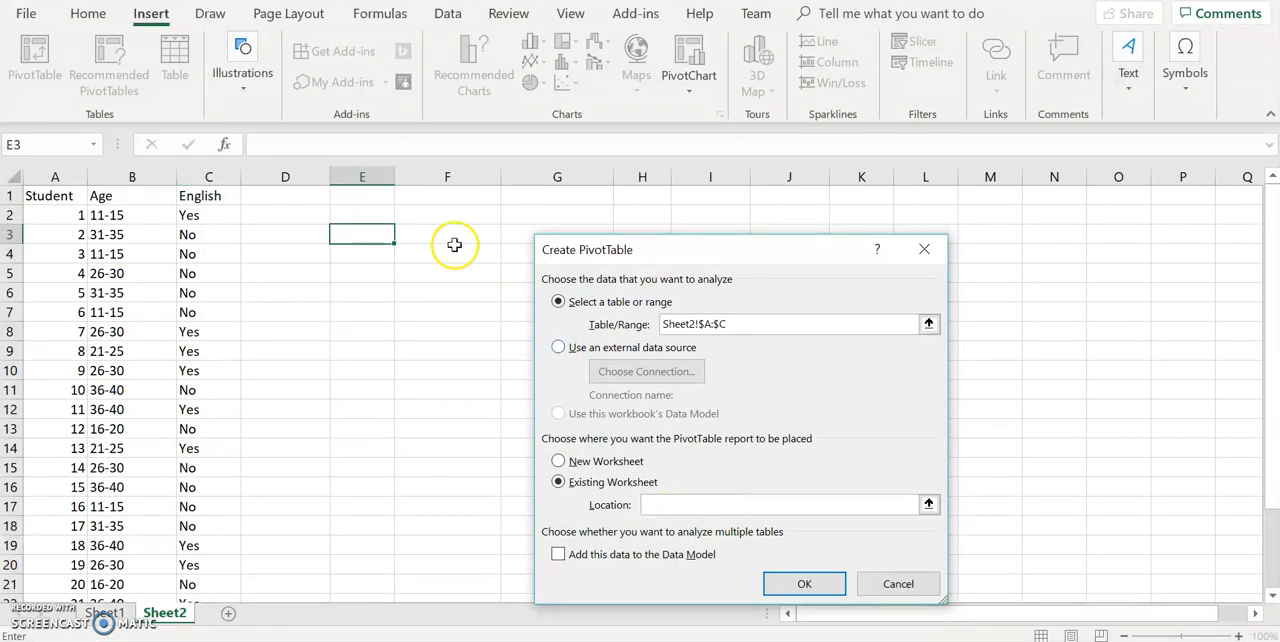
left_click(346, 220)
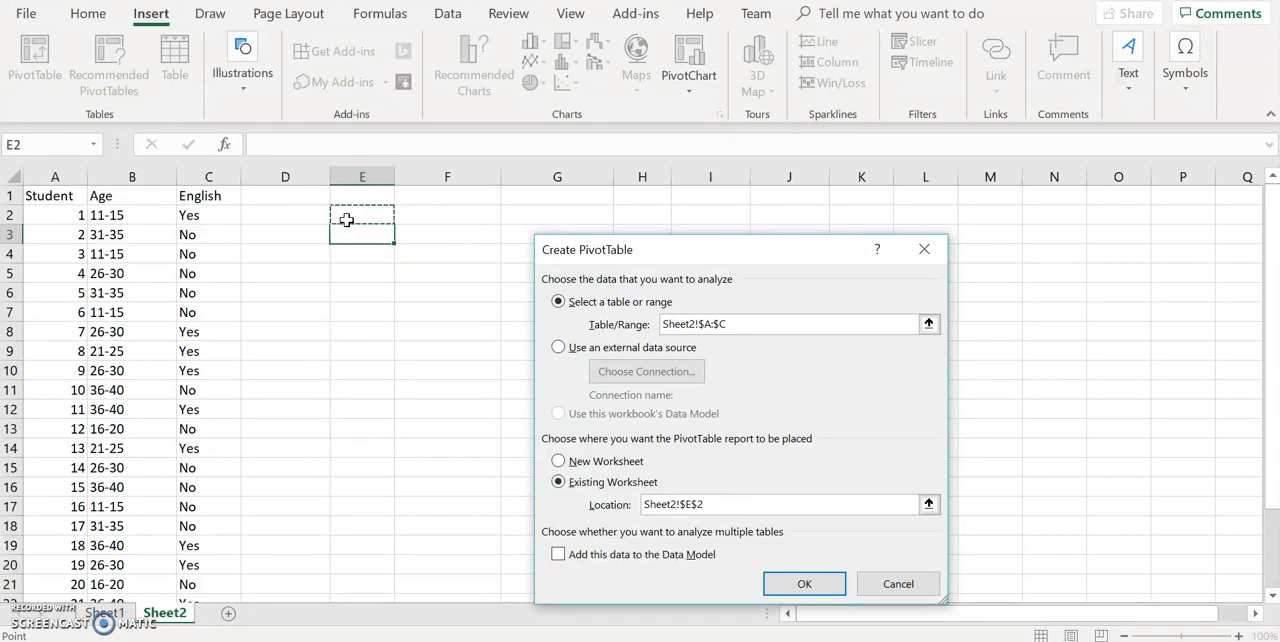
left_click(800, 583)
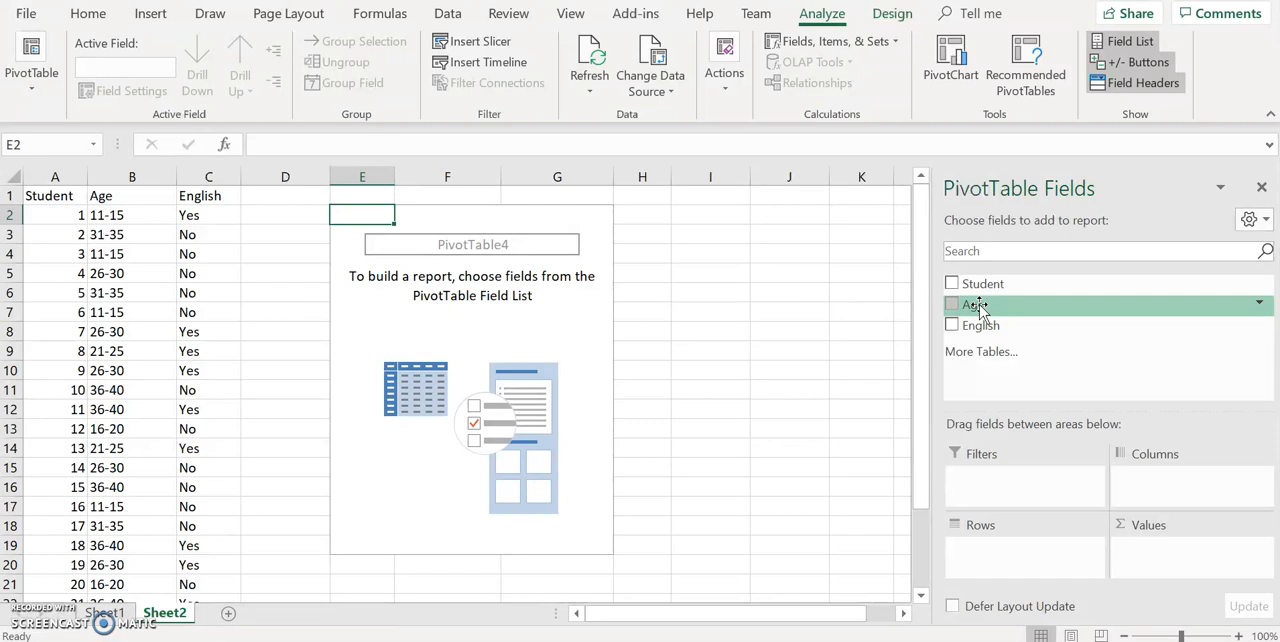
Add Age as the PivotTable's row field and filter out the (blank) item
left_click_drag(976, 306, 1008, 560)
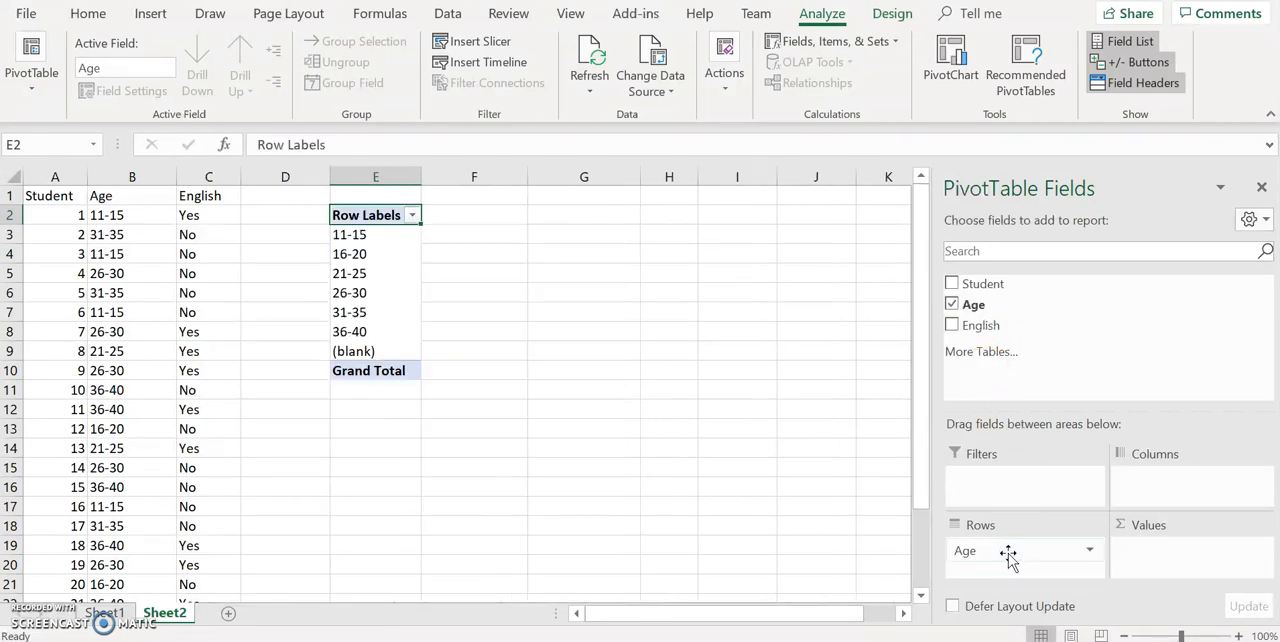
left_click(412, 215)
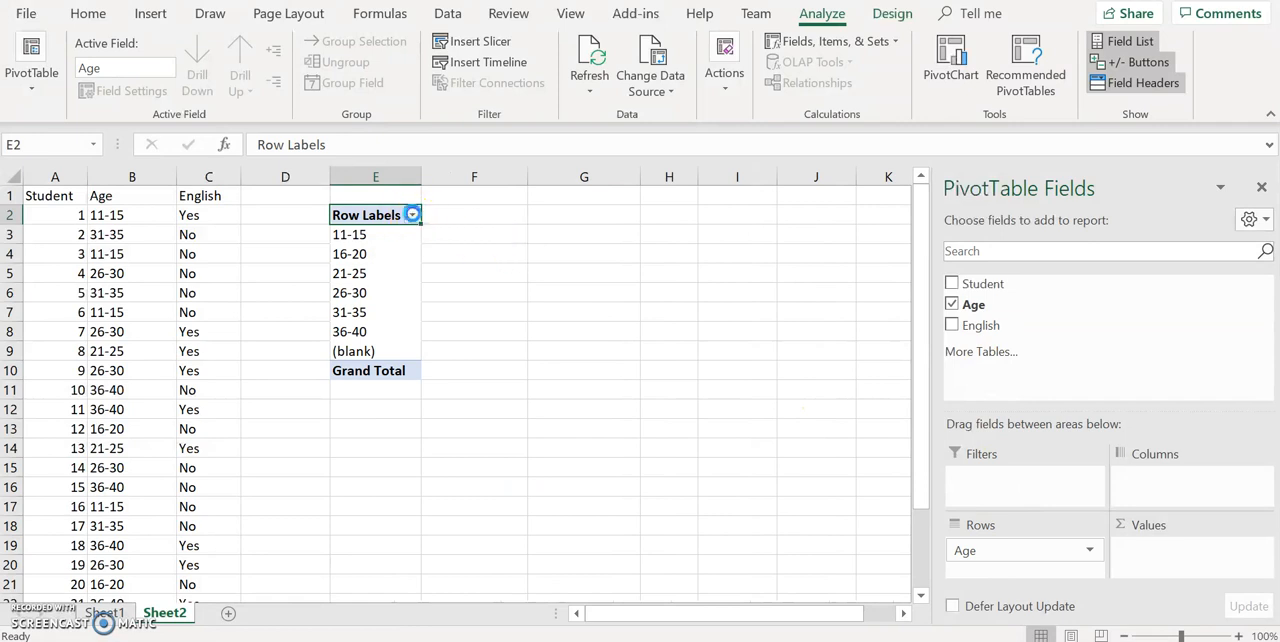
left_click(204, 542)
left_click(296, 600)
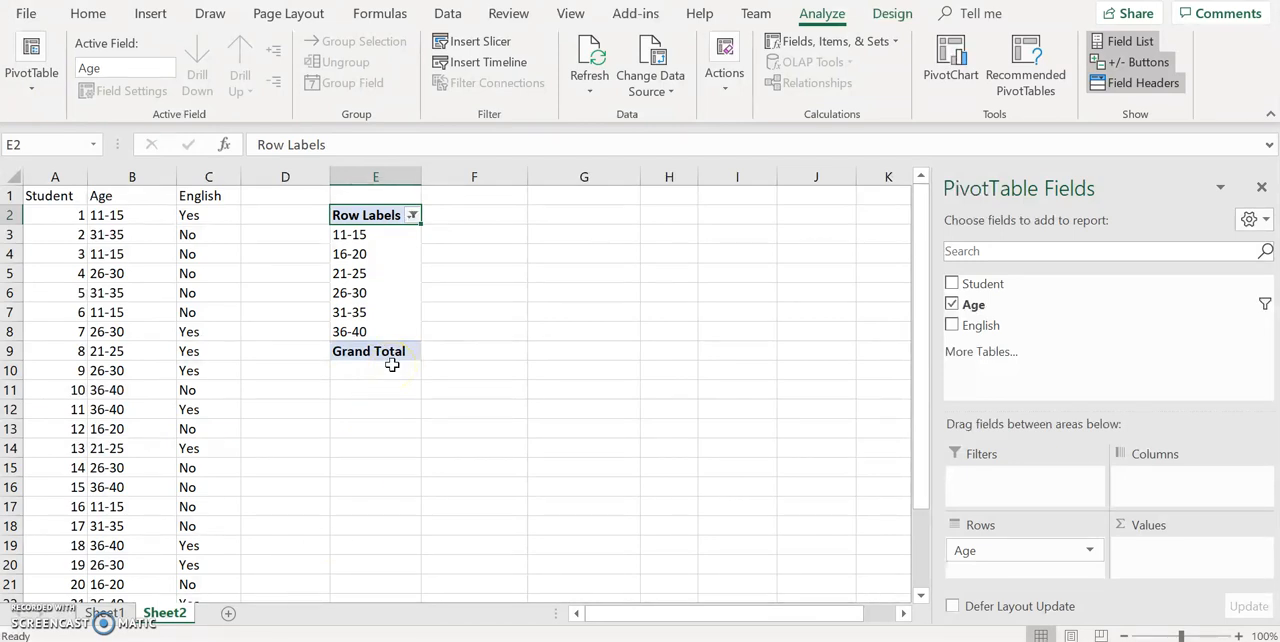
Add English as both the column field and the values field, with values summarized by Count
left_click_drag(978, 326, 1160, 482)
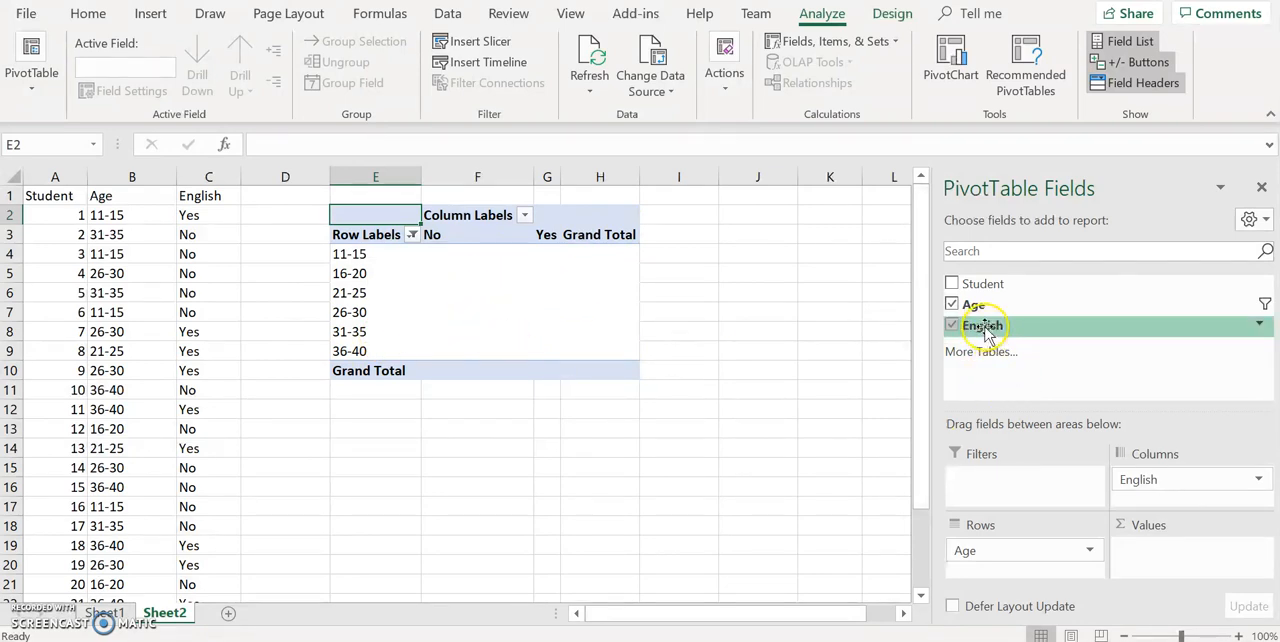
left_click_drag(985, 333, 1155, 558)
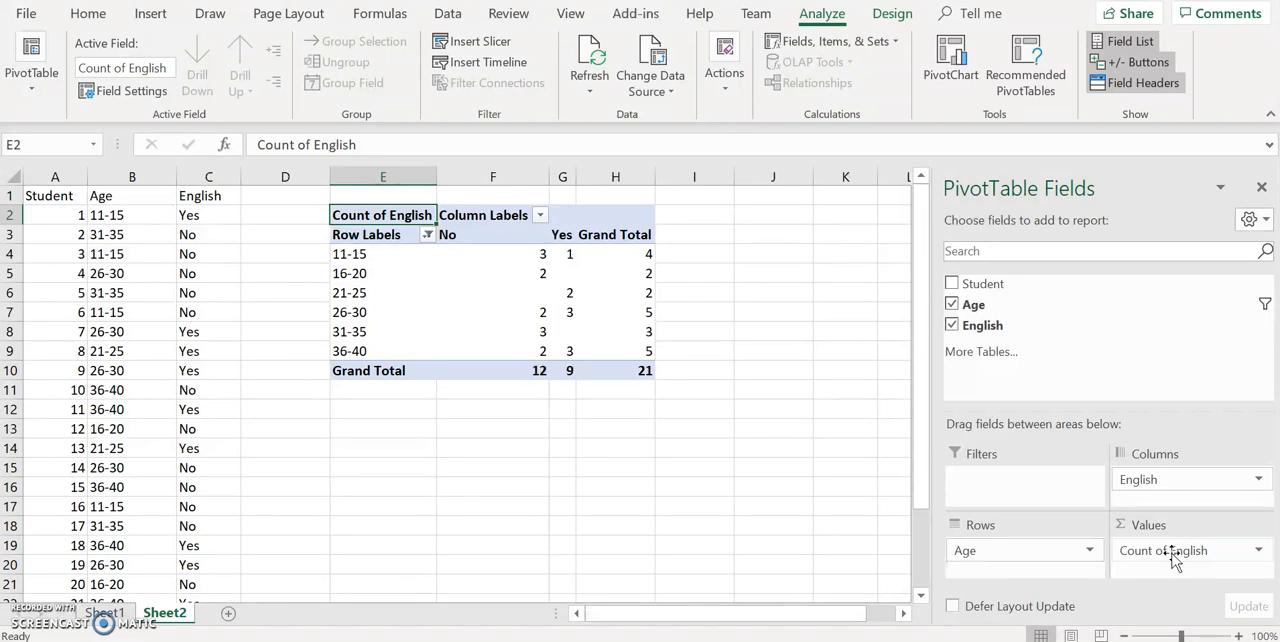
left_click(1258, 556)
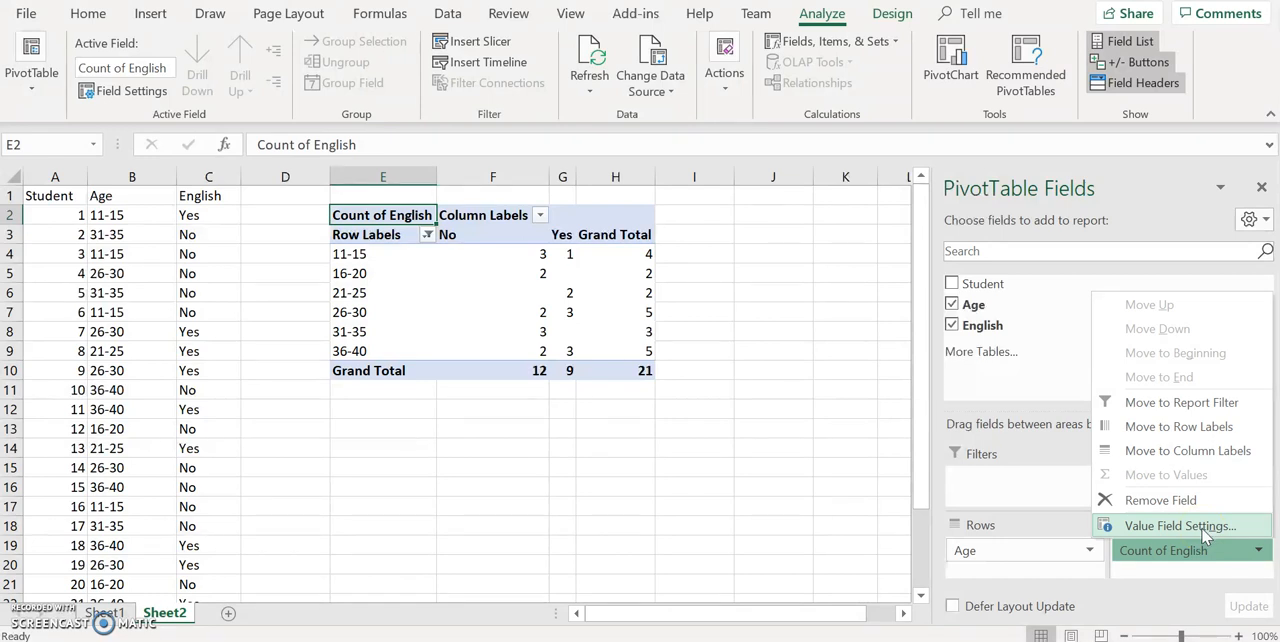
left_click(1218, 532)
left_click(1218, 532)
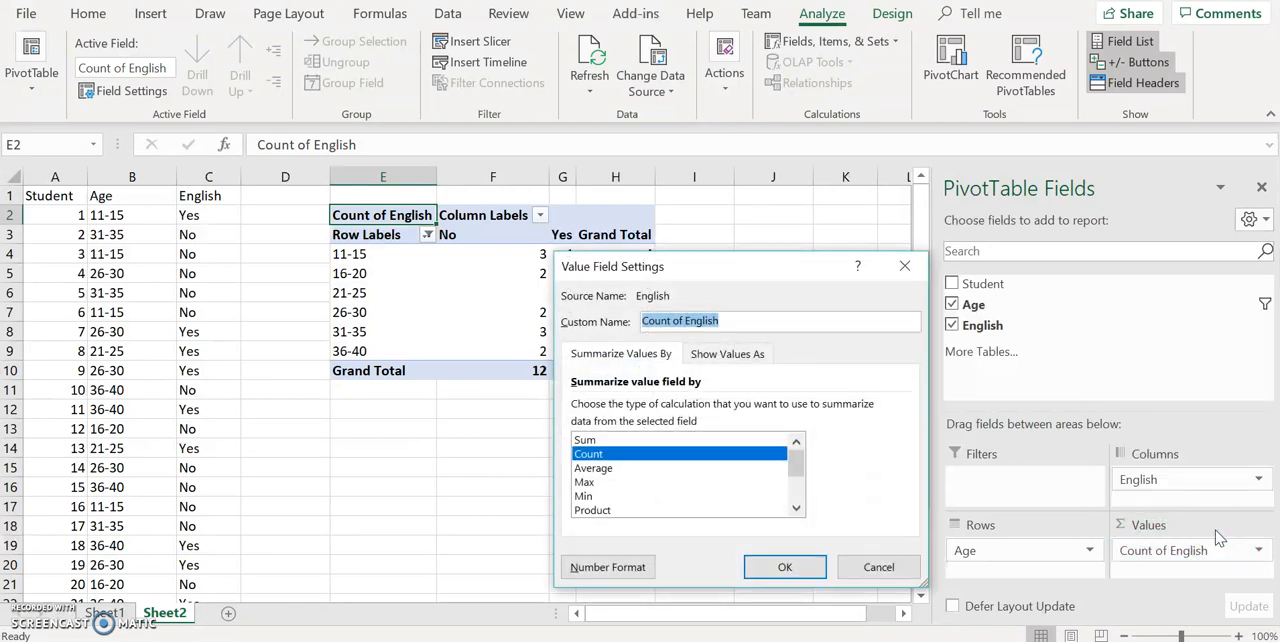
left_click(598, 450)
left_click(783, 567)
left_click(780, 565)
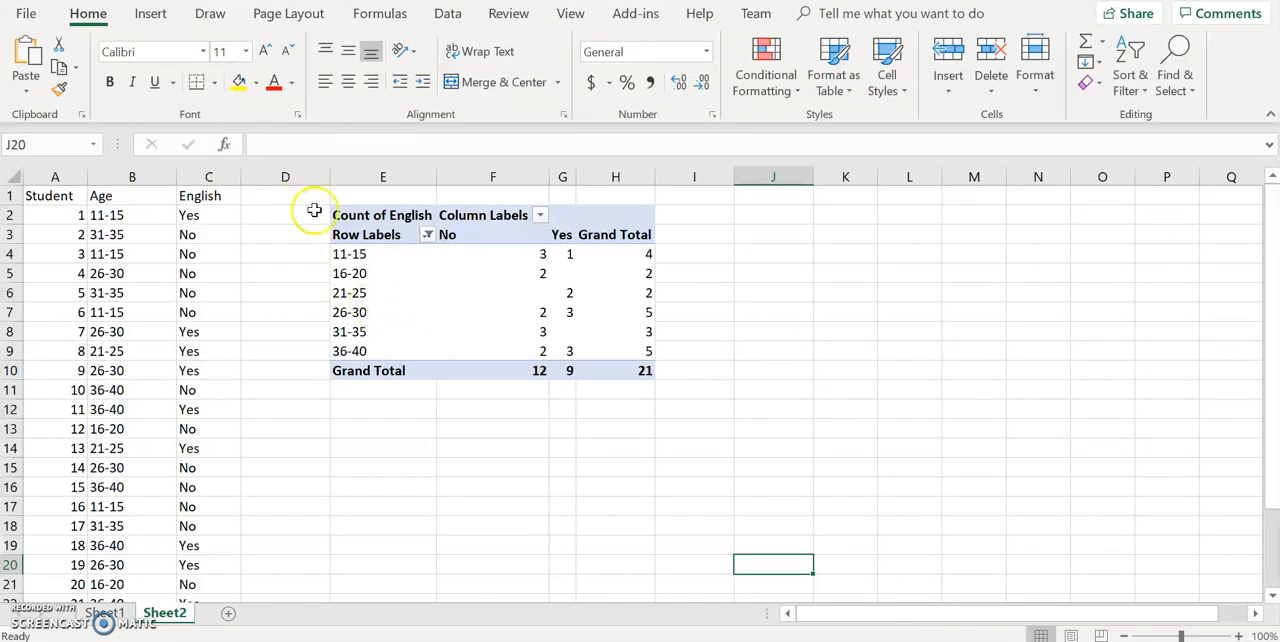
Copy the whole PivotTable and paste it as values only starting at cell E13
left_click(352, 215)
key("ctrl+a")
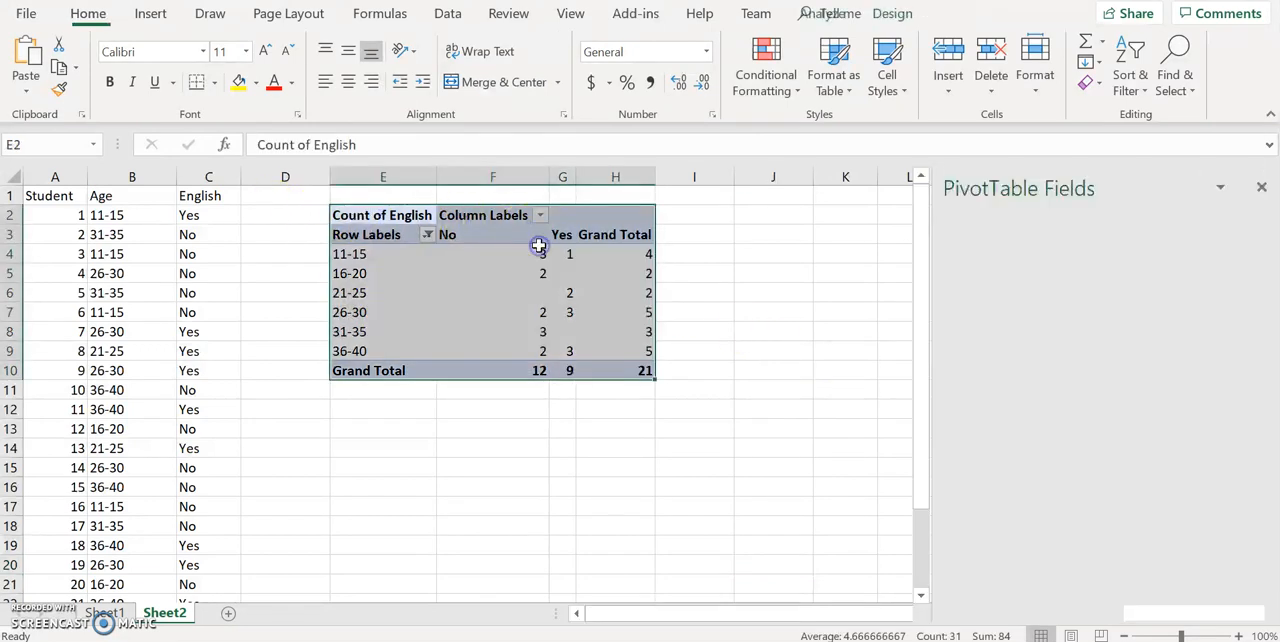
key("ctrl+c")
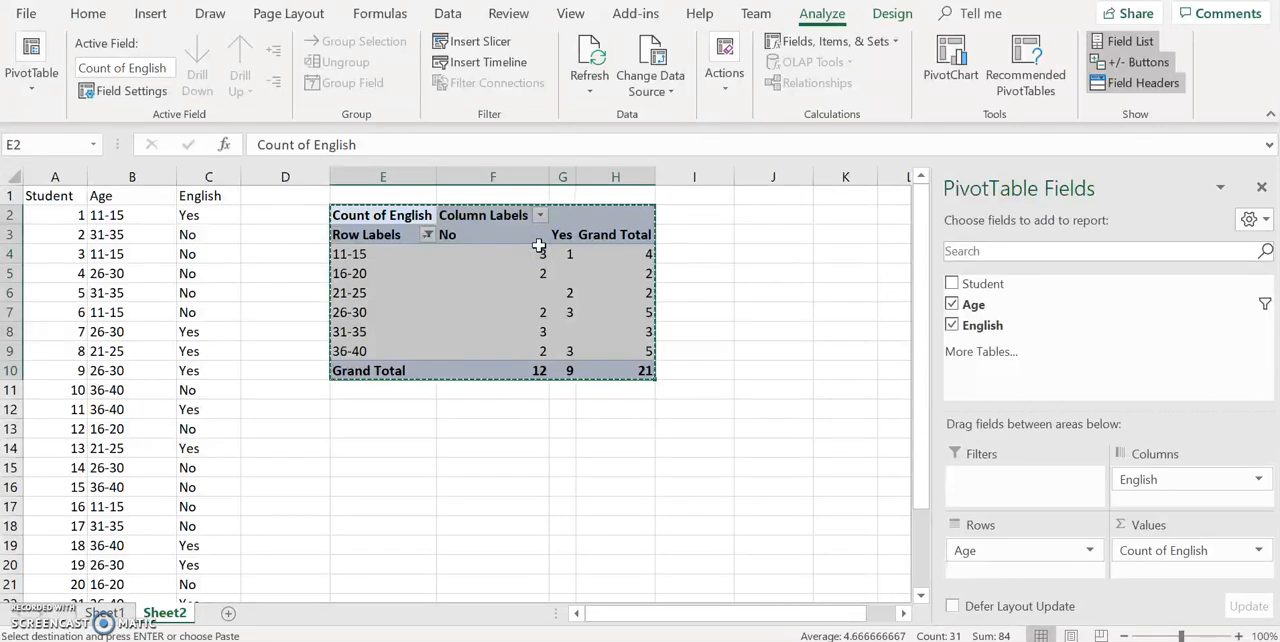
left_click(364, 431)
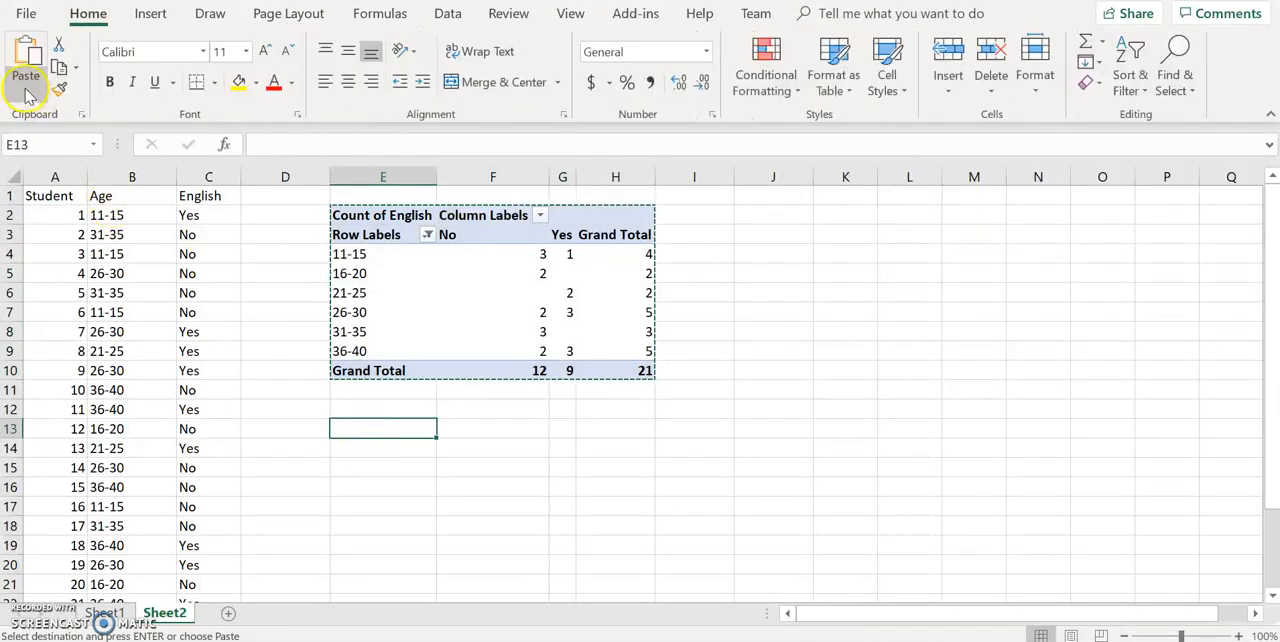
left_click(26, 88)
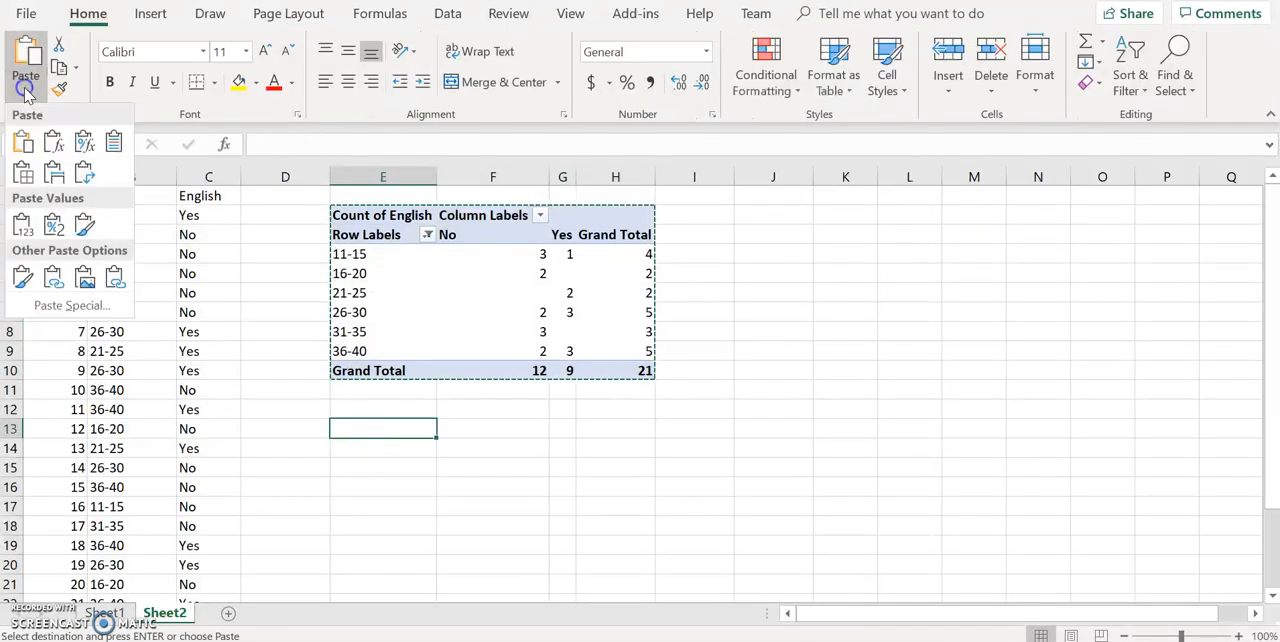
left_click(22, 226)
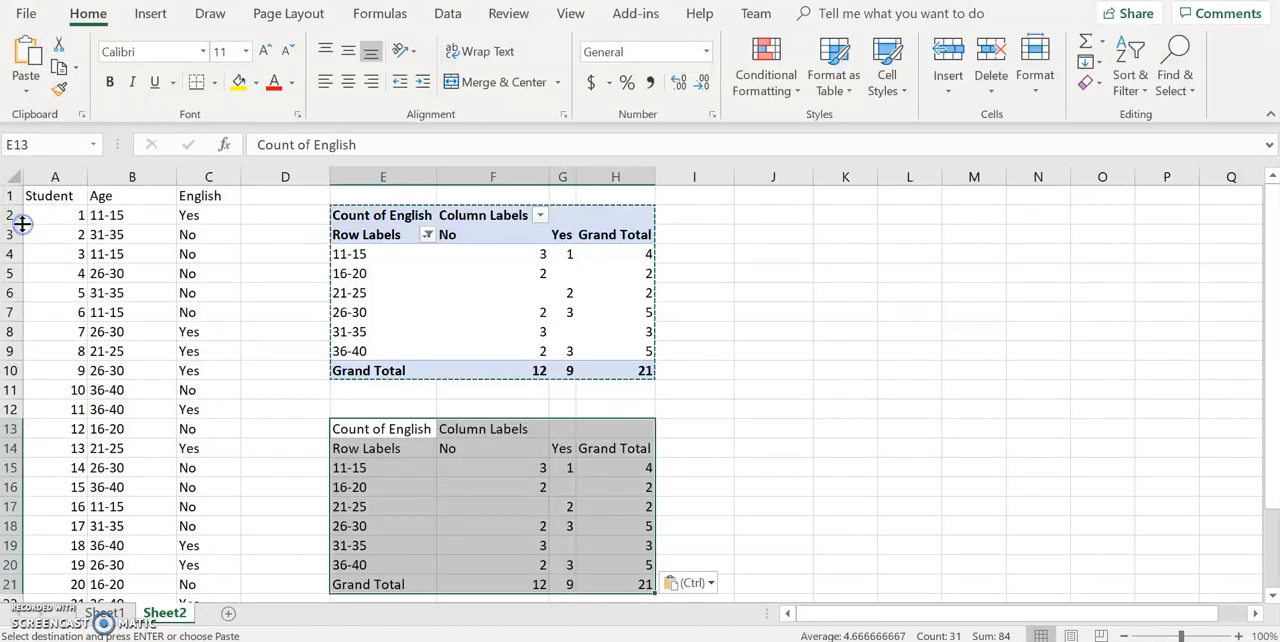
Fill the empty count cells G16, F17 and G19 of the pasted table with 0
left_click(568, 487)
key("Escape")
key("Down")
left_click(538, 507)
type("0")
key("Return")
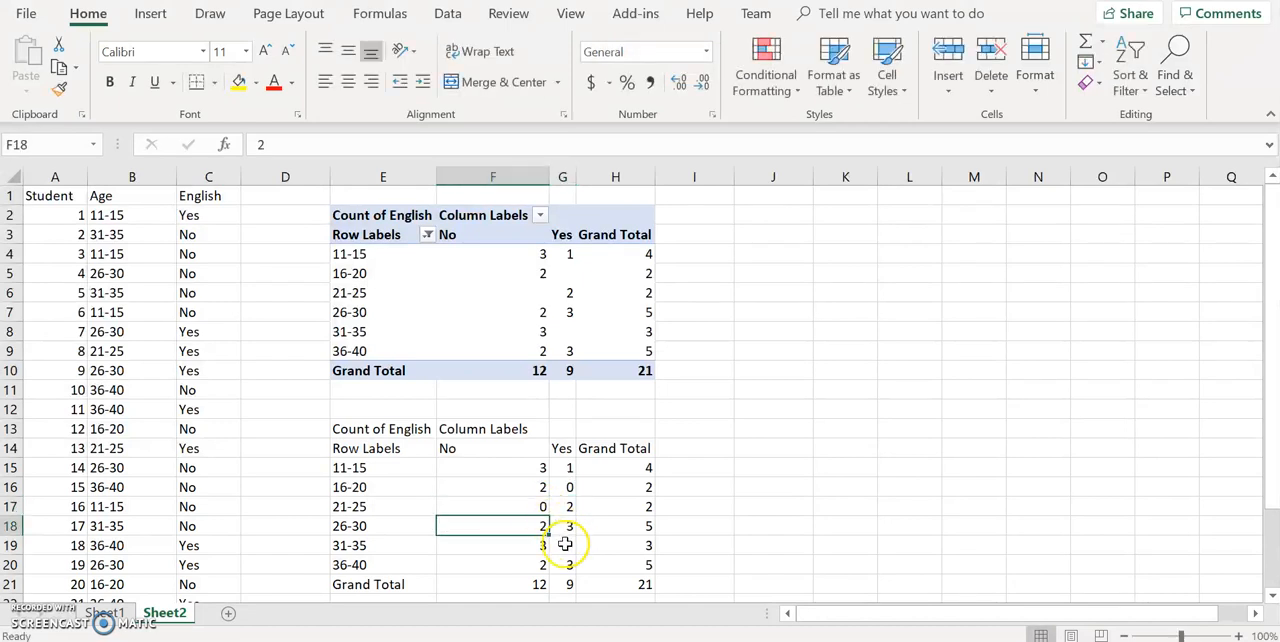
left_click(565, 545)
type("0")
key("Return")
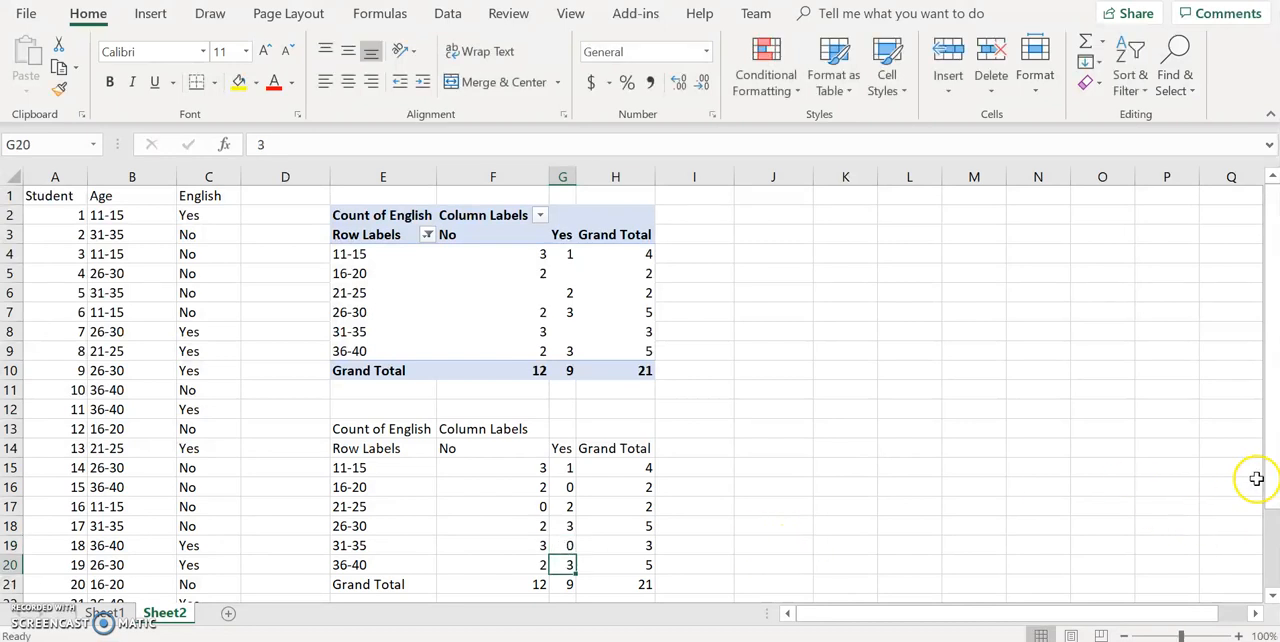
left_click_drag(1269, 474, 1269, 514)
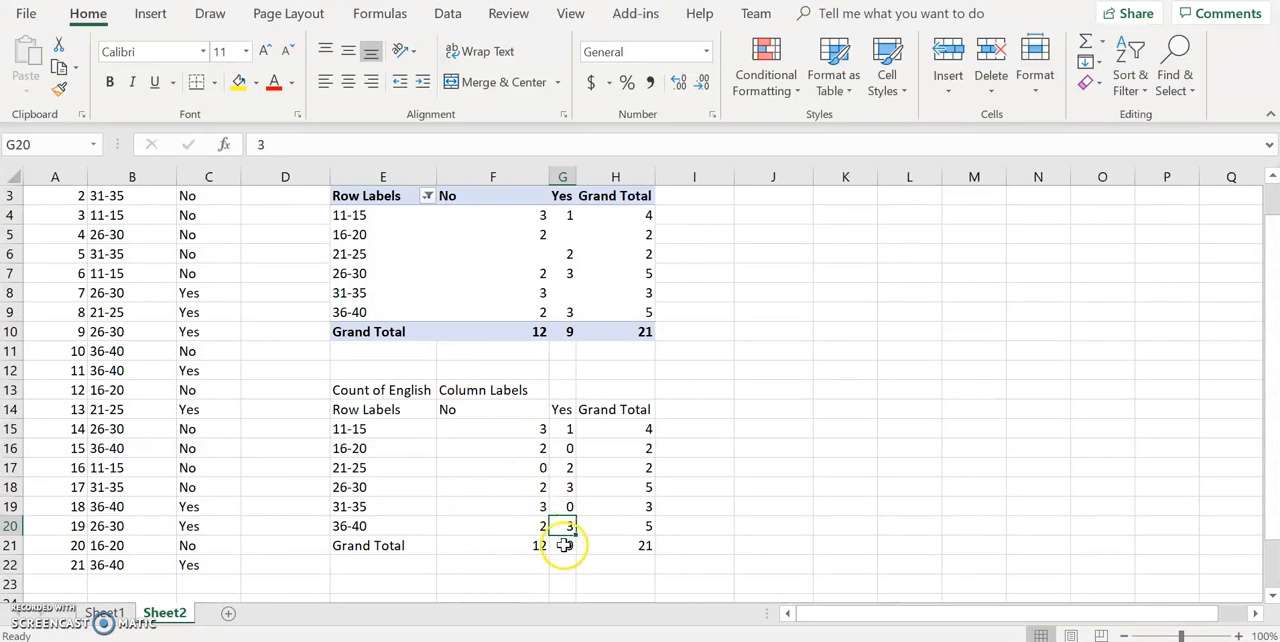
left_click(689, 512)
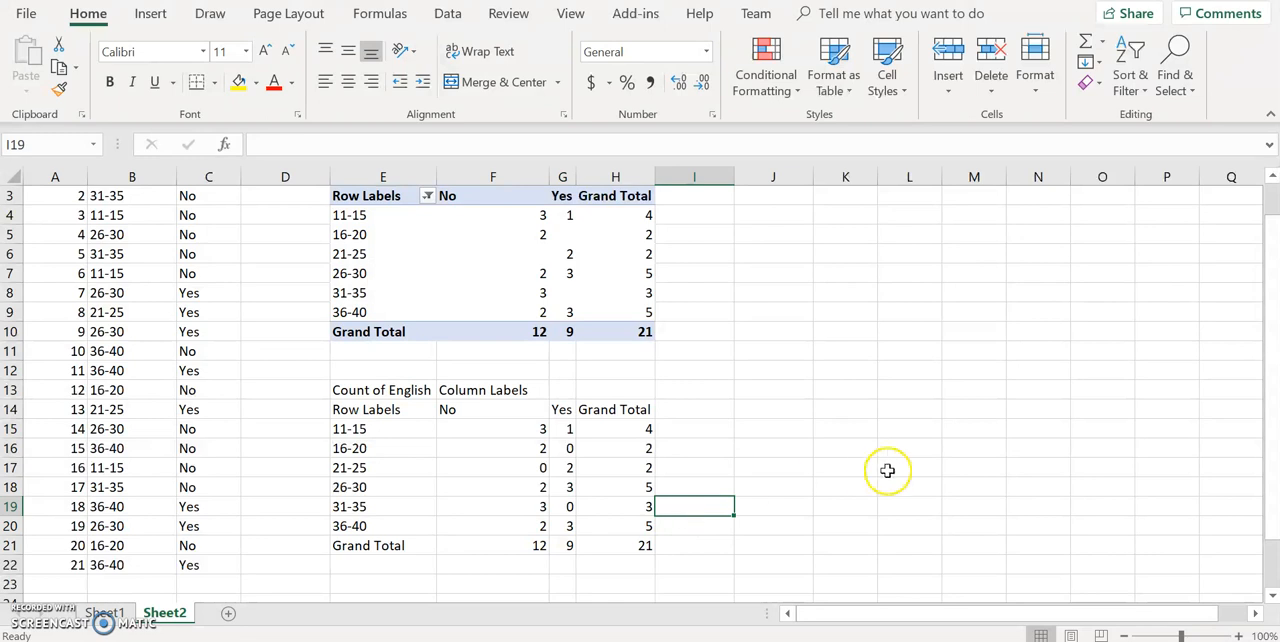
left_click_drag(1272, 450, 1270, 398)
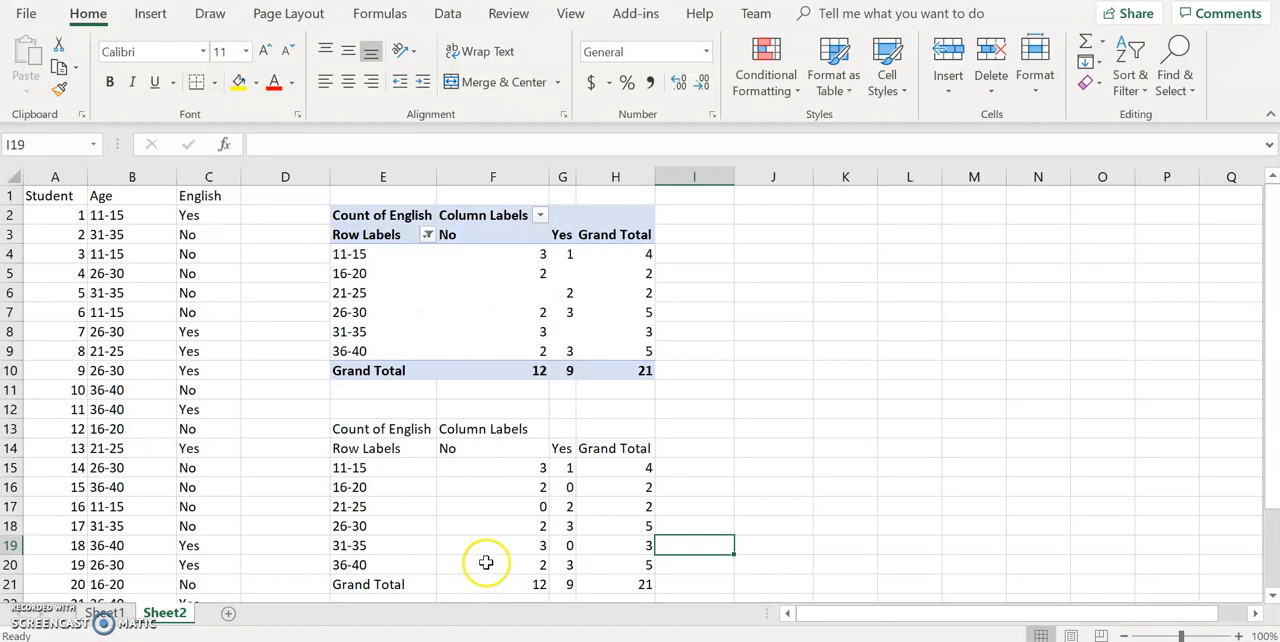
Change the PivotTable's Count of English values to show as % of Grand Total
left_click(376, 235)
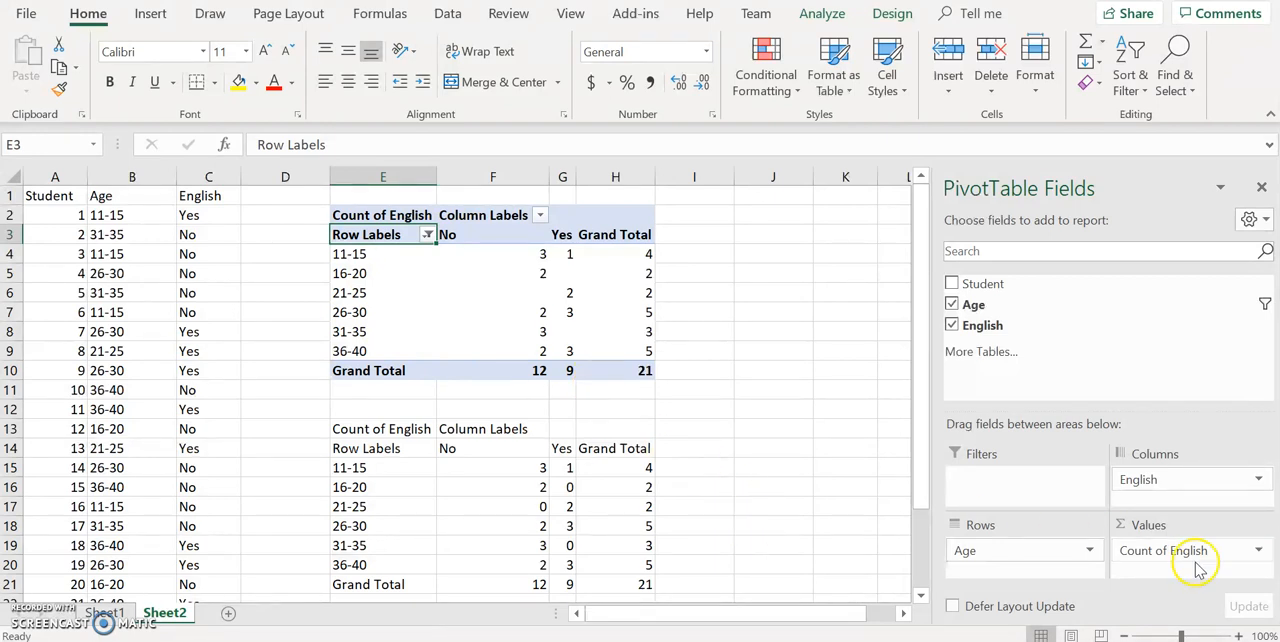
left_click(1251, 553)
left_click(1251, 553)
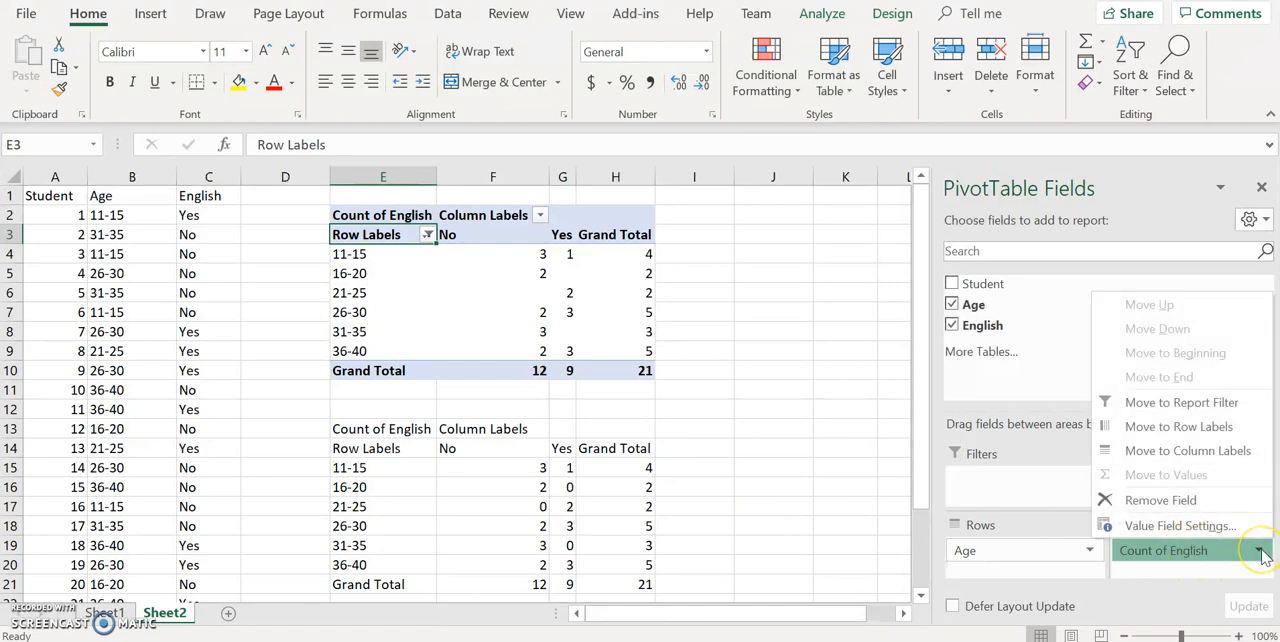
left_click(1214, 526)
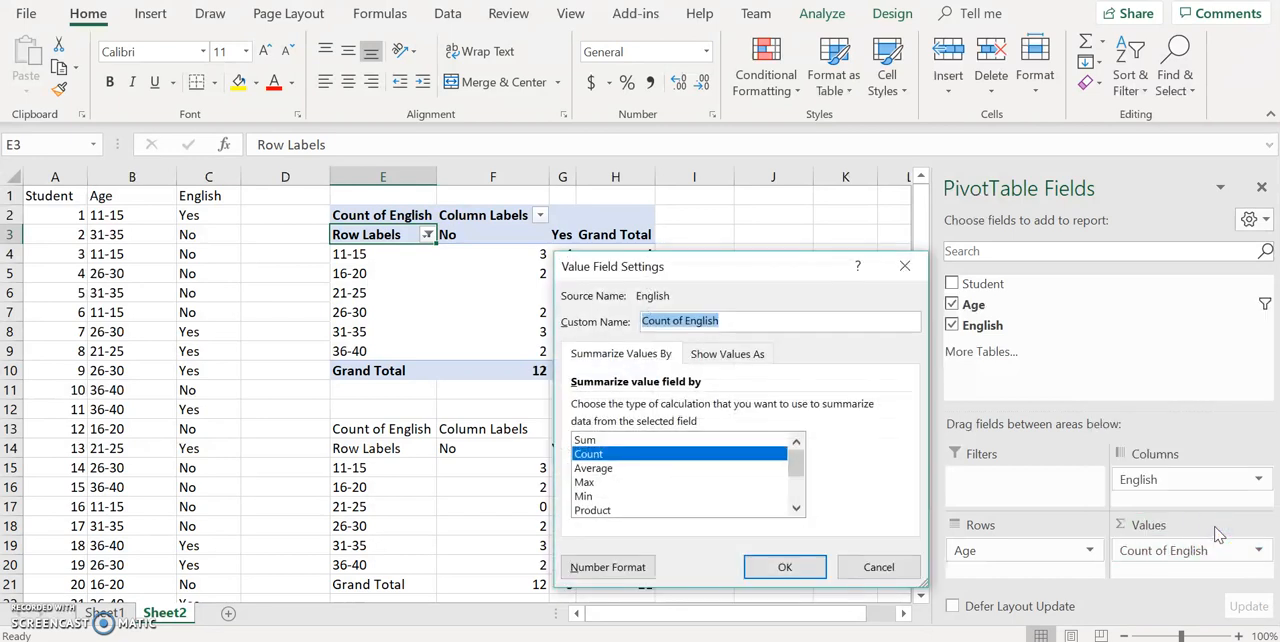
left_click(739, 357)
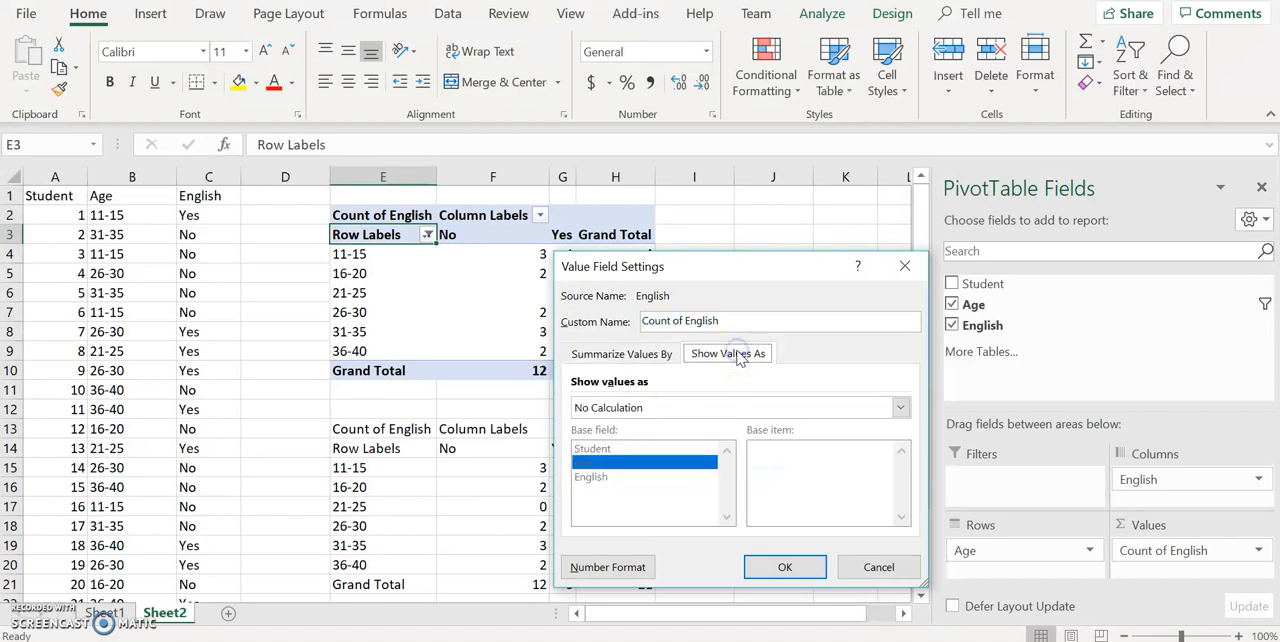
left_click(901, 409)
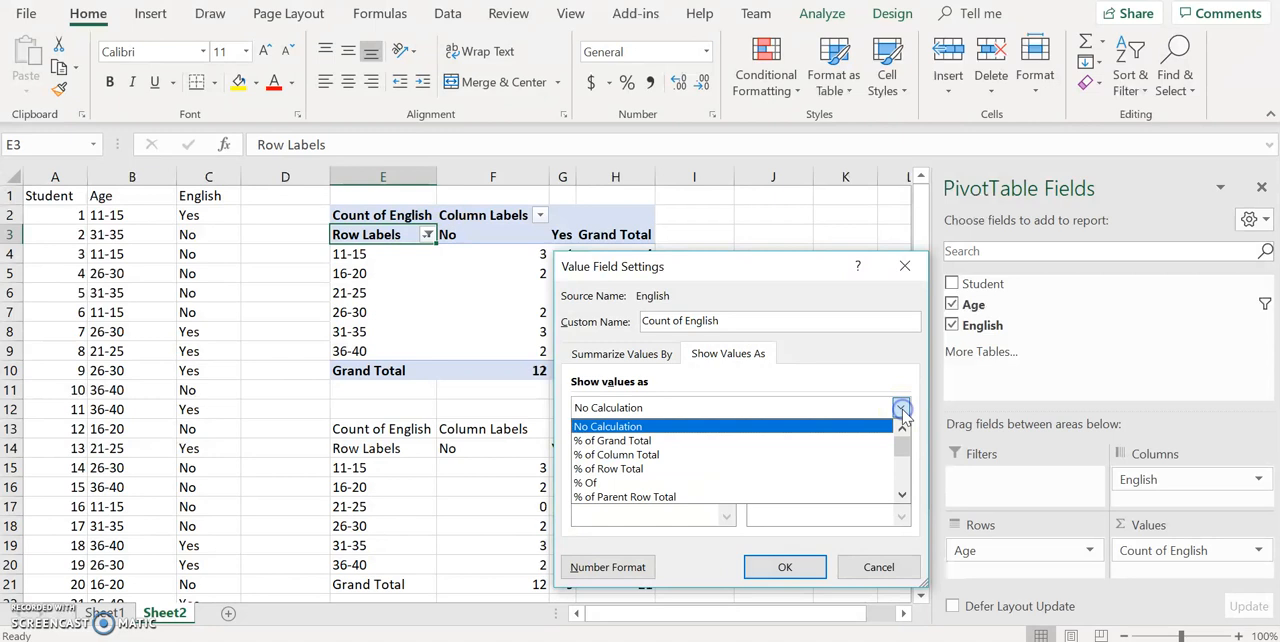
left_click(848, 441)
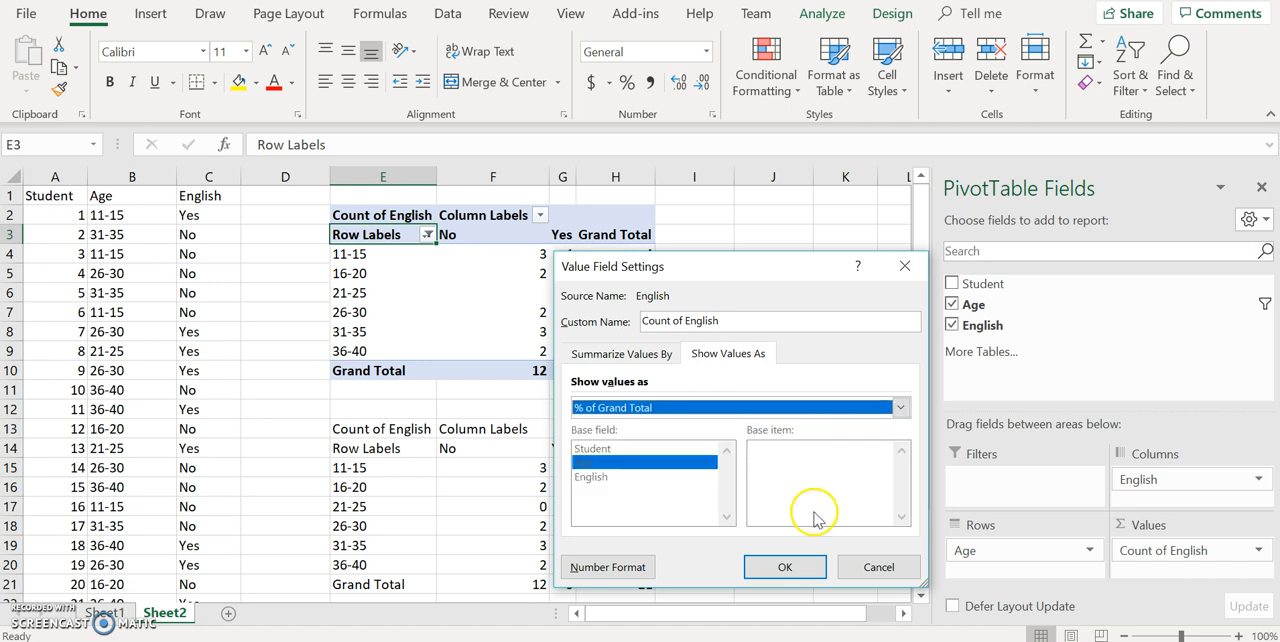
left_click(785, 567)
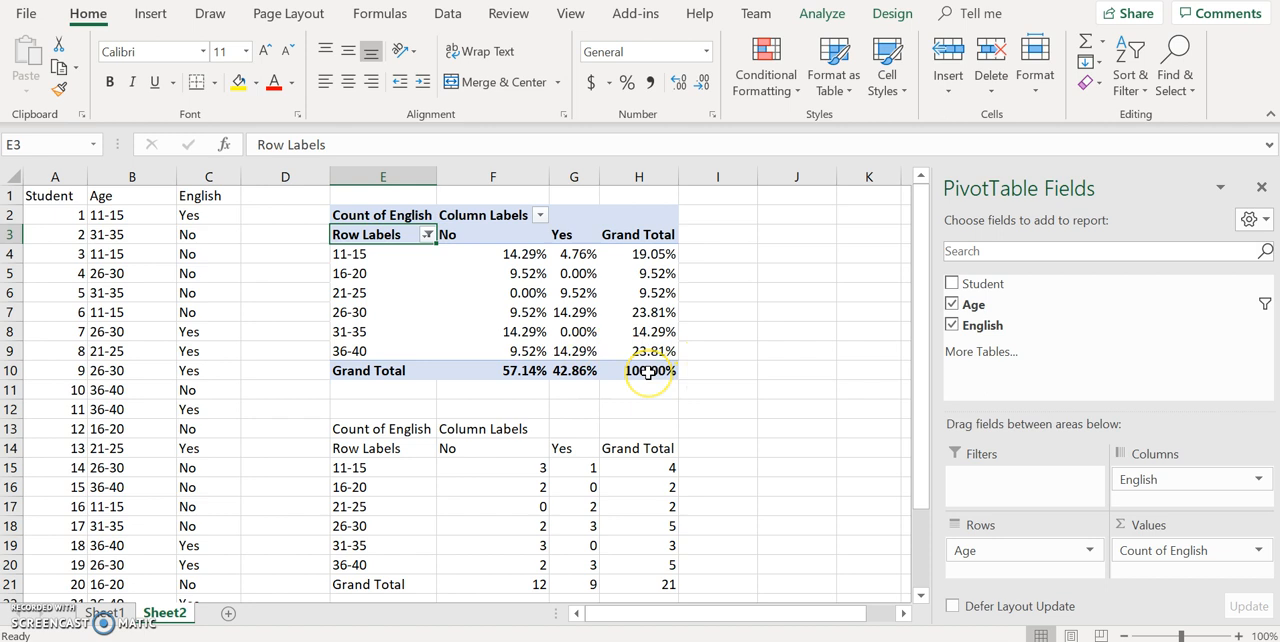
Reduce the PivotTable percentages in F4:H10 to one decimal place
mouse_move(648, 372)
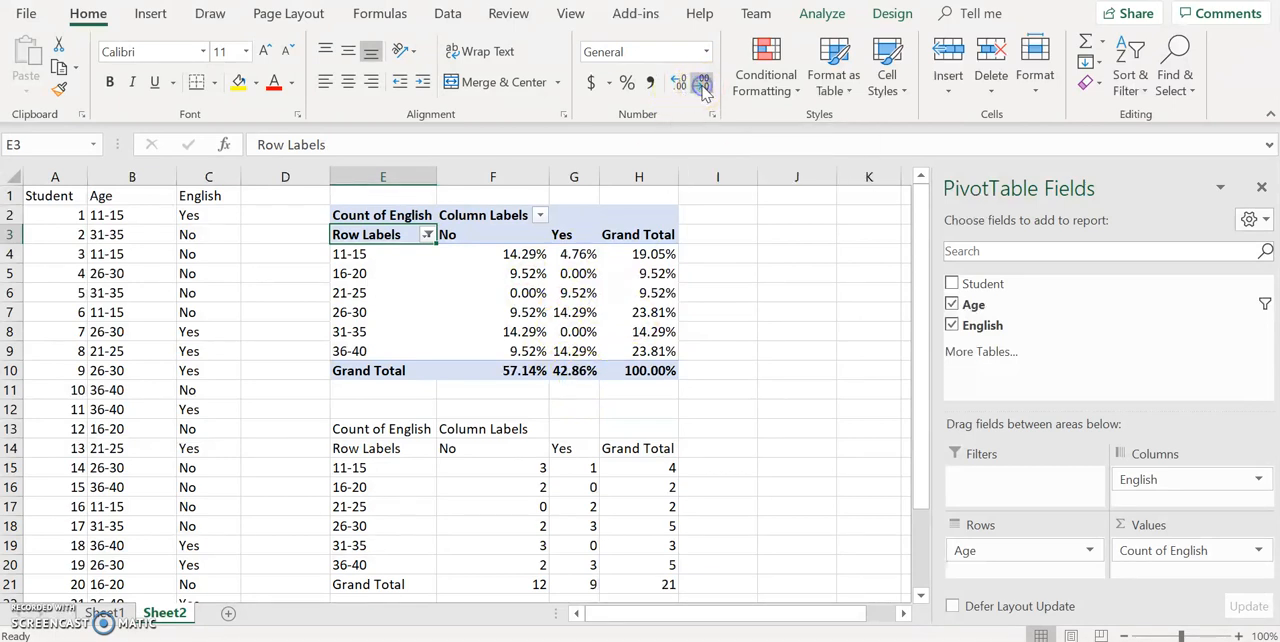
left_click(578, 254)
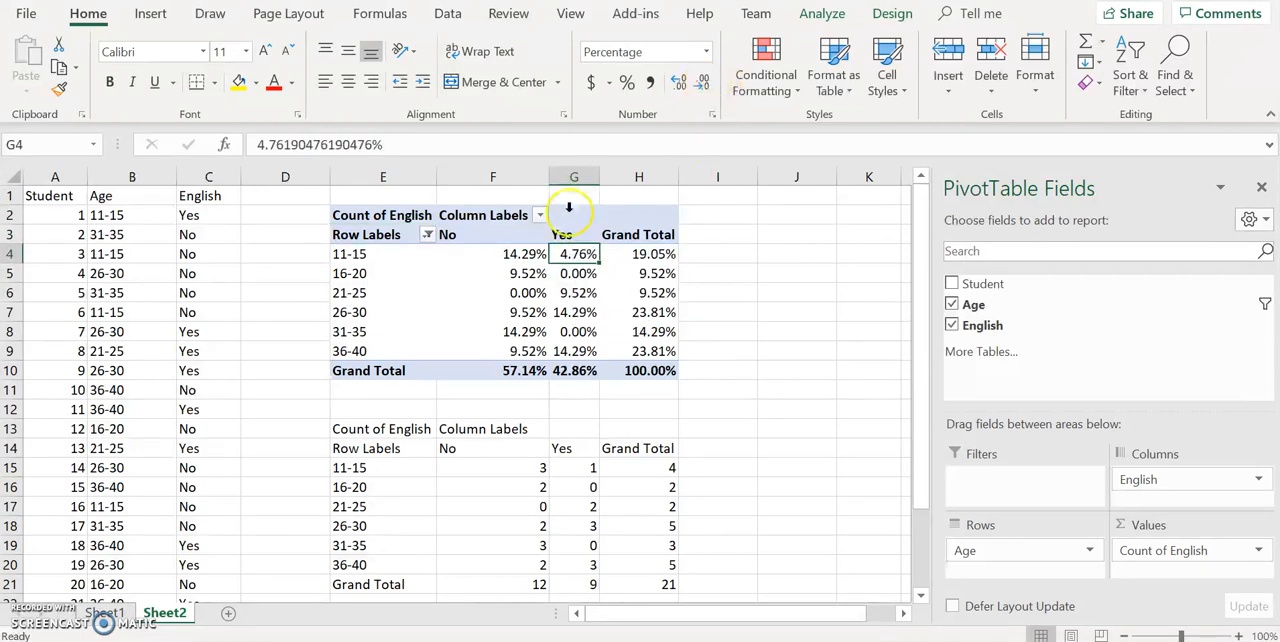
left_click(520, 254)
left_click_drag(595, 252, 655, 370)
left_click(704, 84)
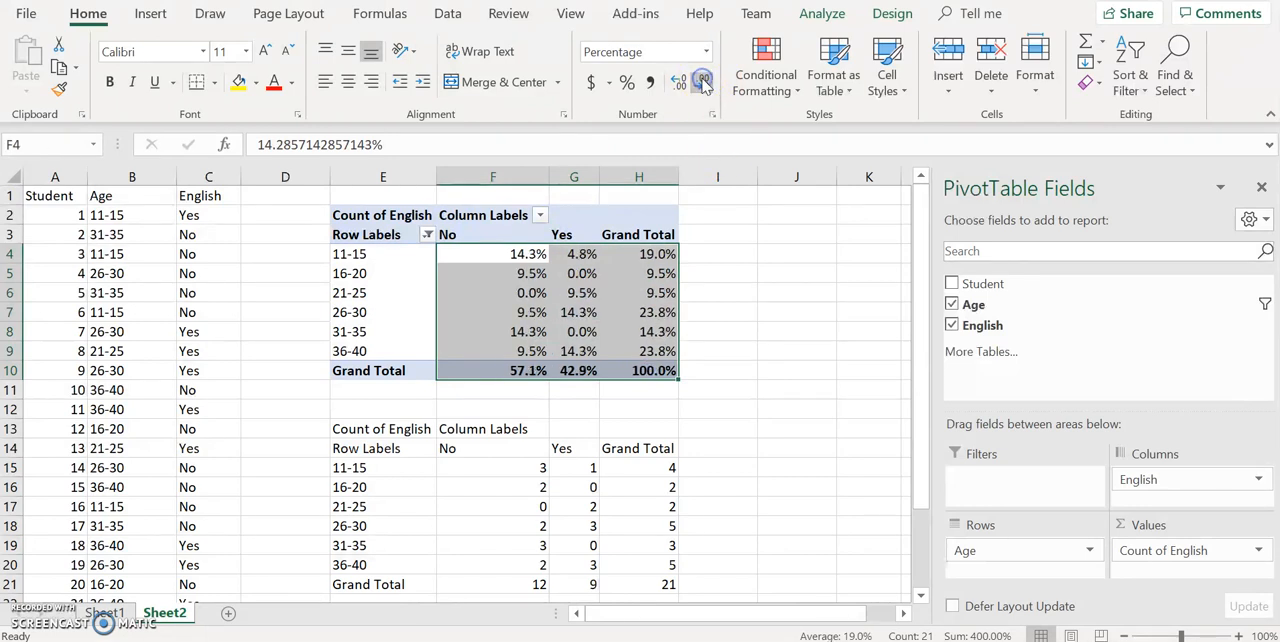
Adjust the PivotTable percentages in F4:H10 to display two decimal places
left_click(704, 84)
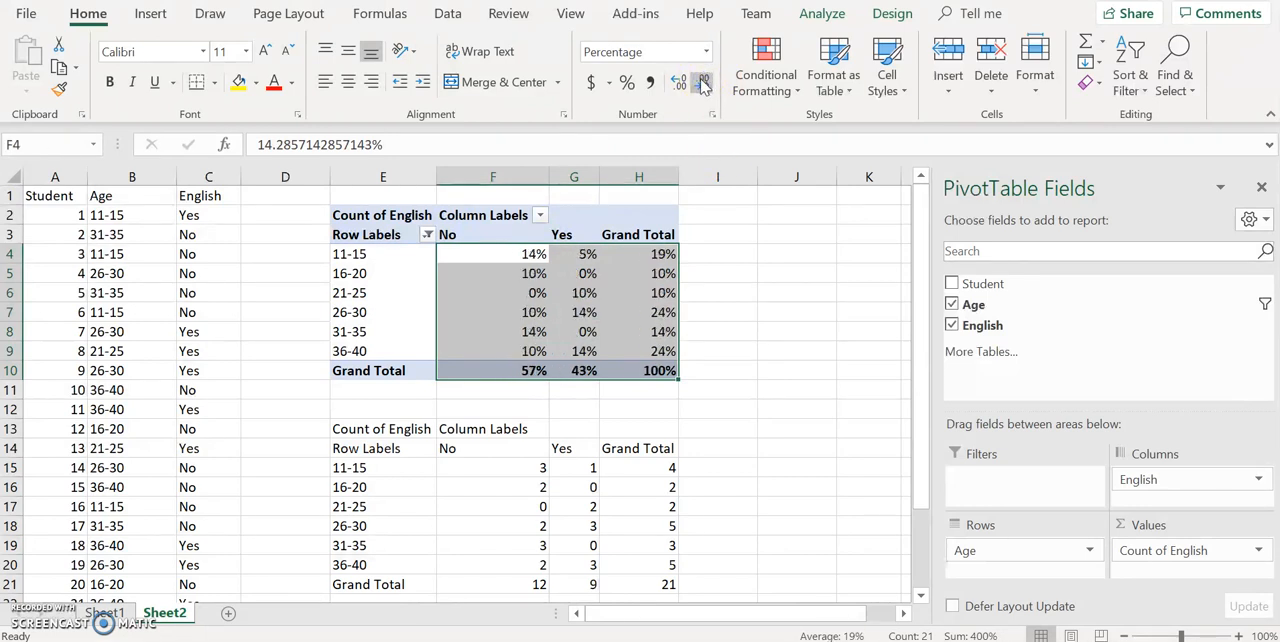
left_click(679, 84)
left_click(679, 84)
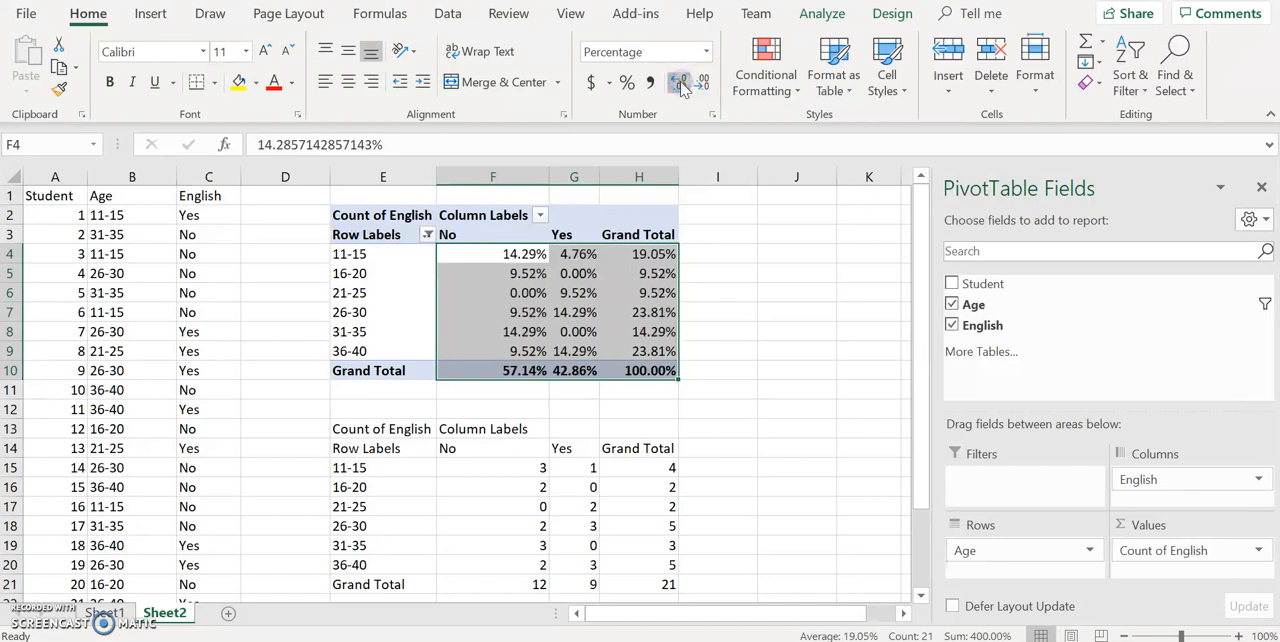
left_click(680, 84)
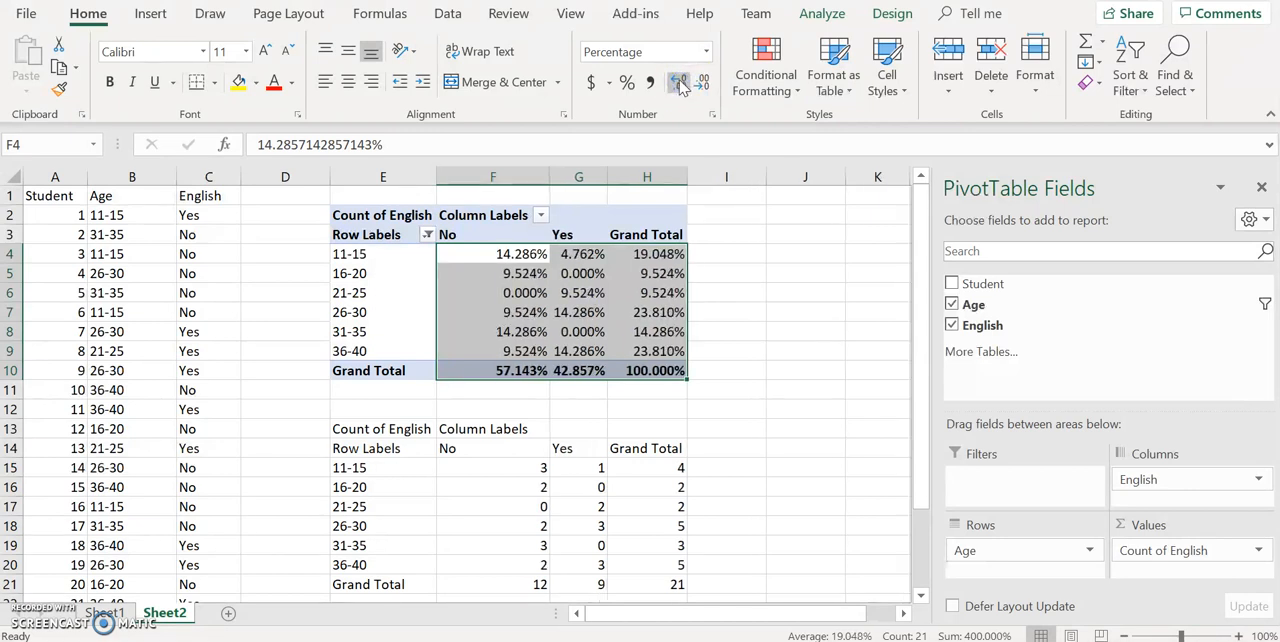
left_click(702, 83)
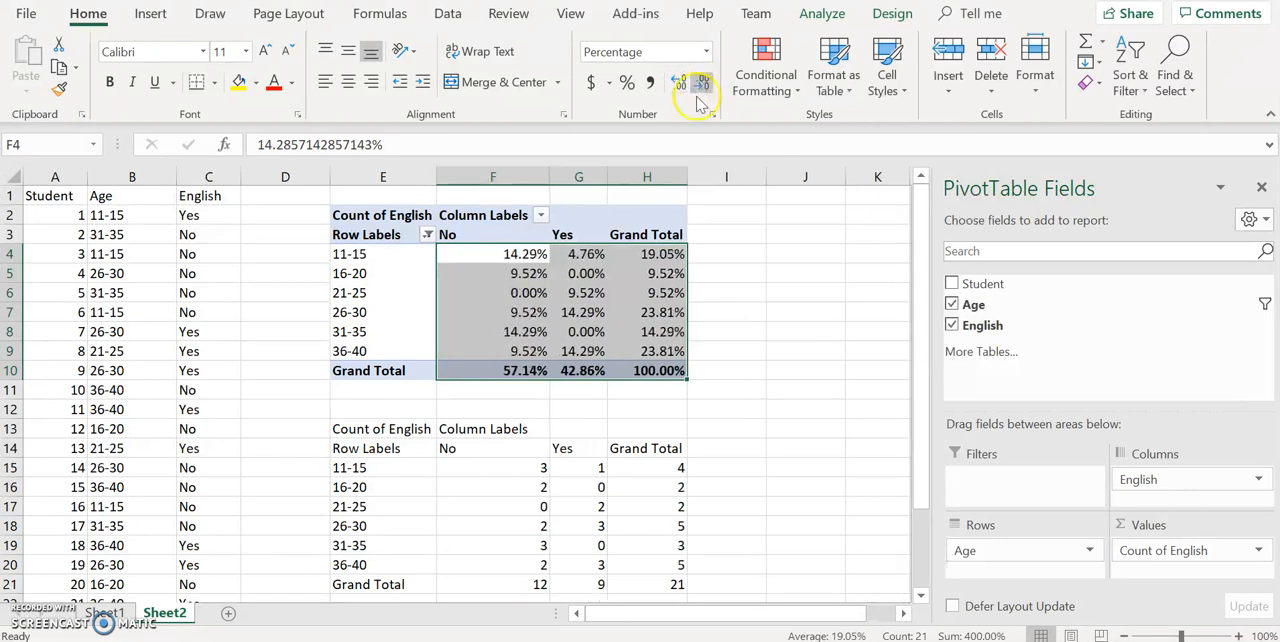
left_click(725, 291)
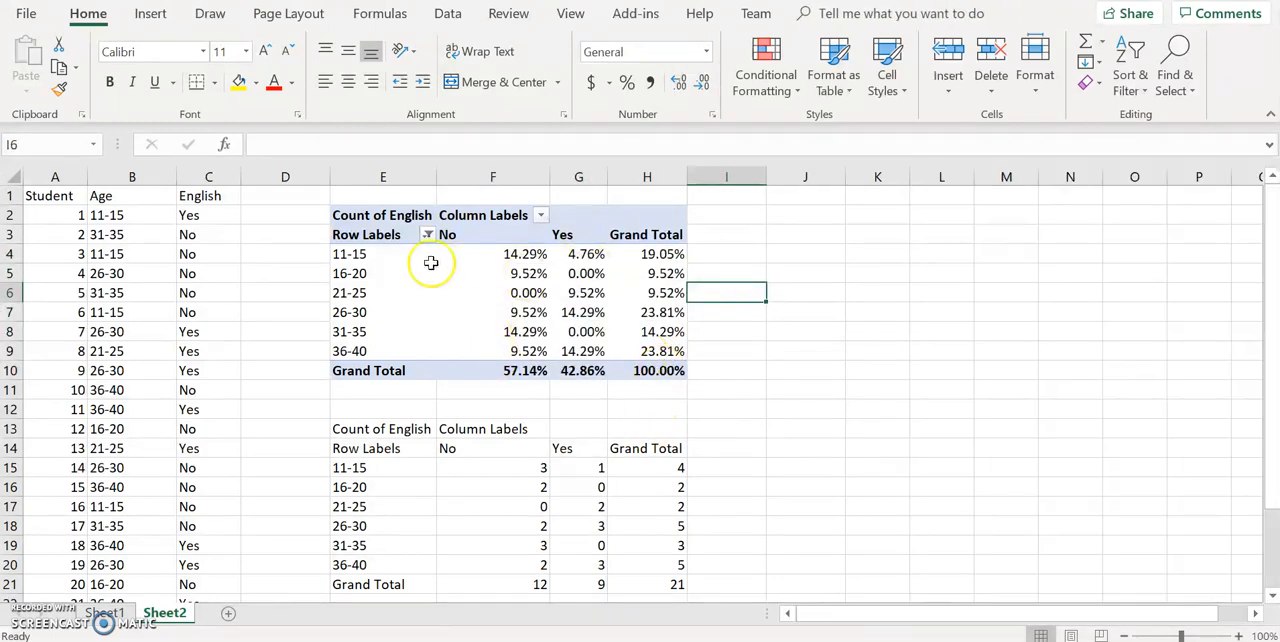
Change the PivotTable's Count of English values to show as % of Column Total
left_click(383, 241)
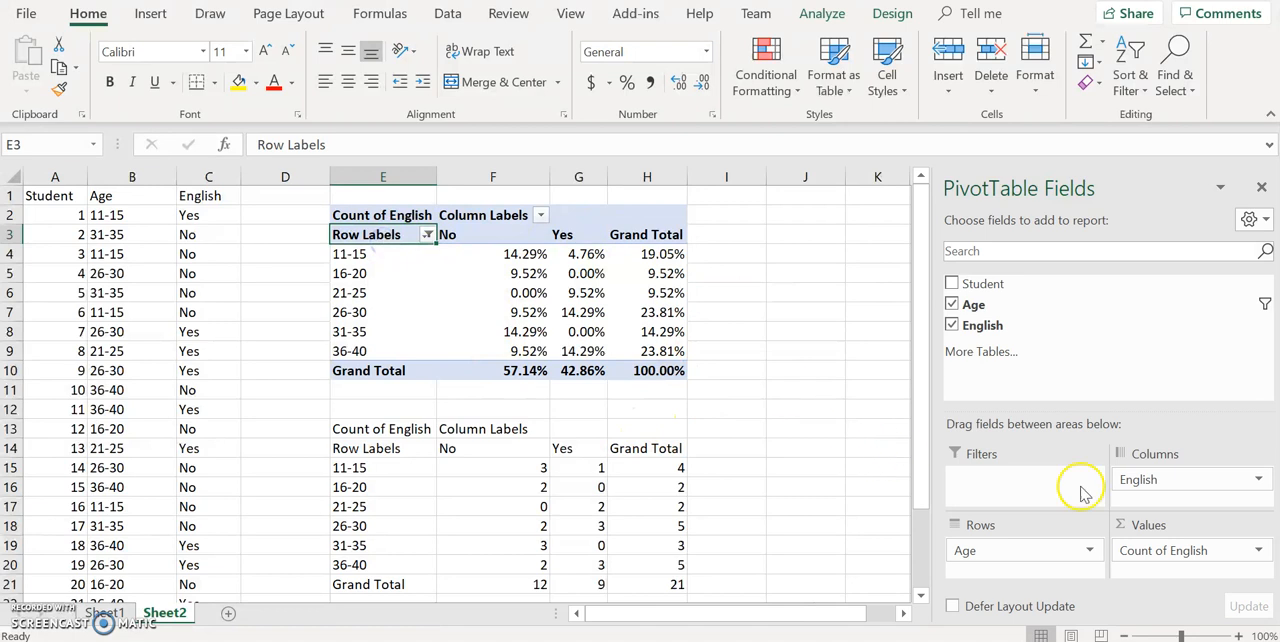
left_click(1258, 551)
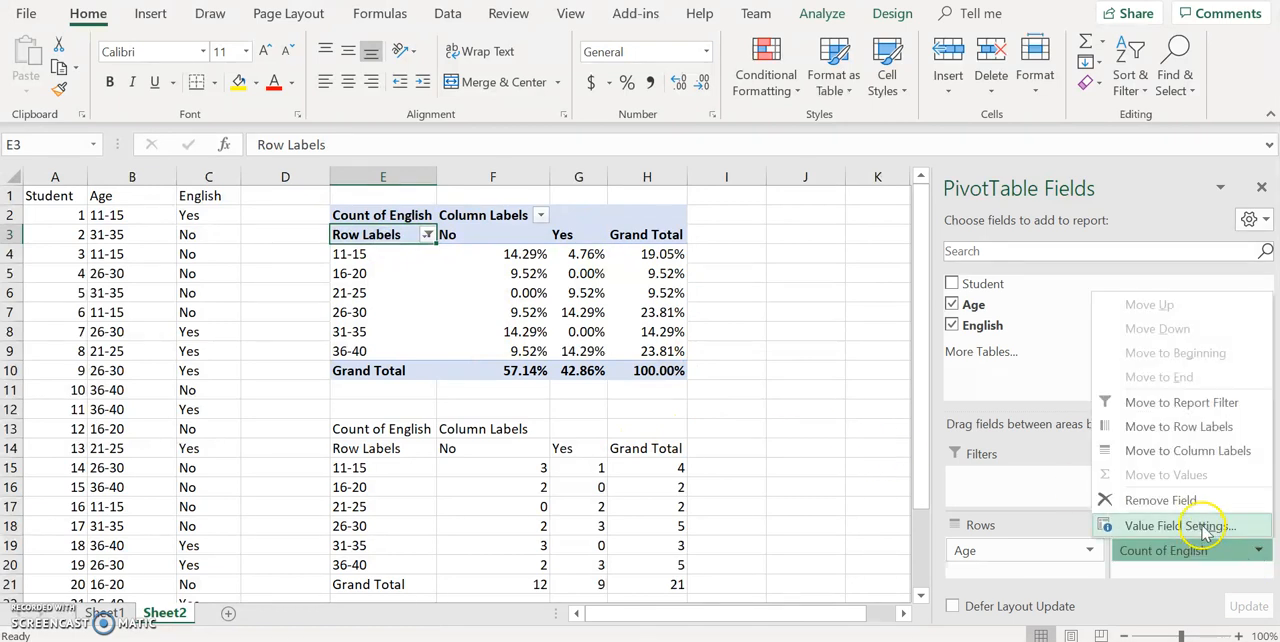
left_click(1203, 528)
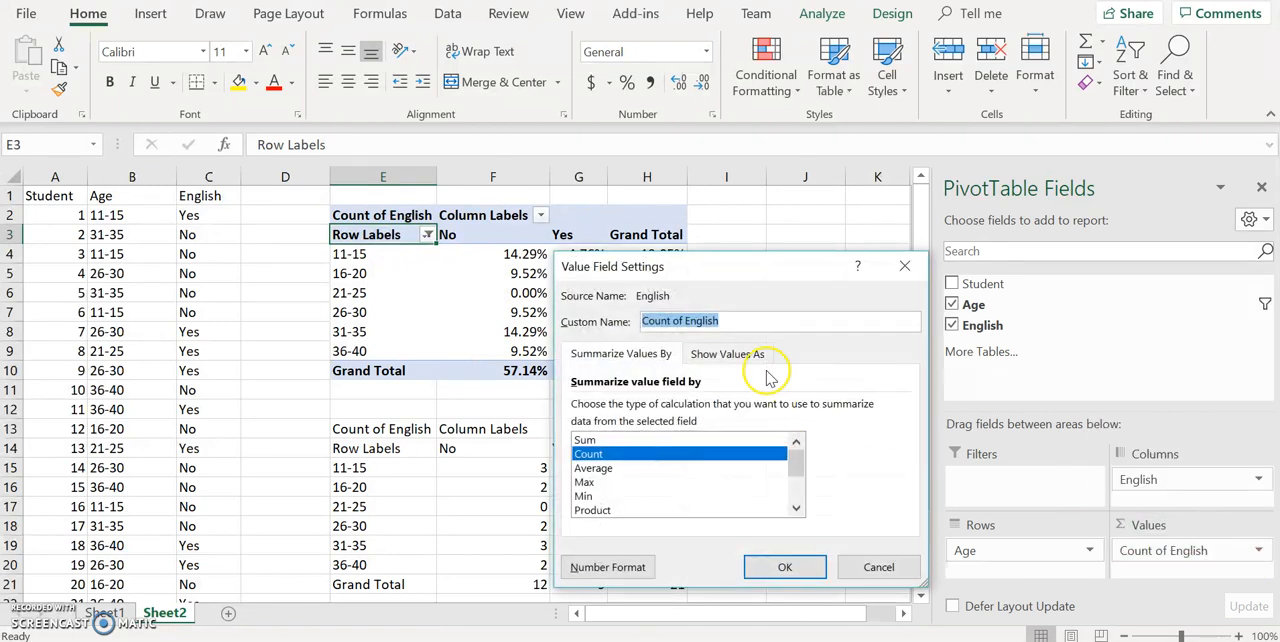
left_click(735, 356)
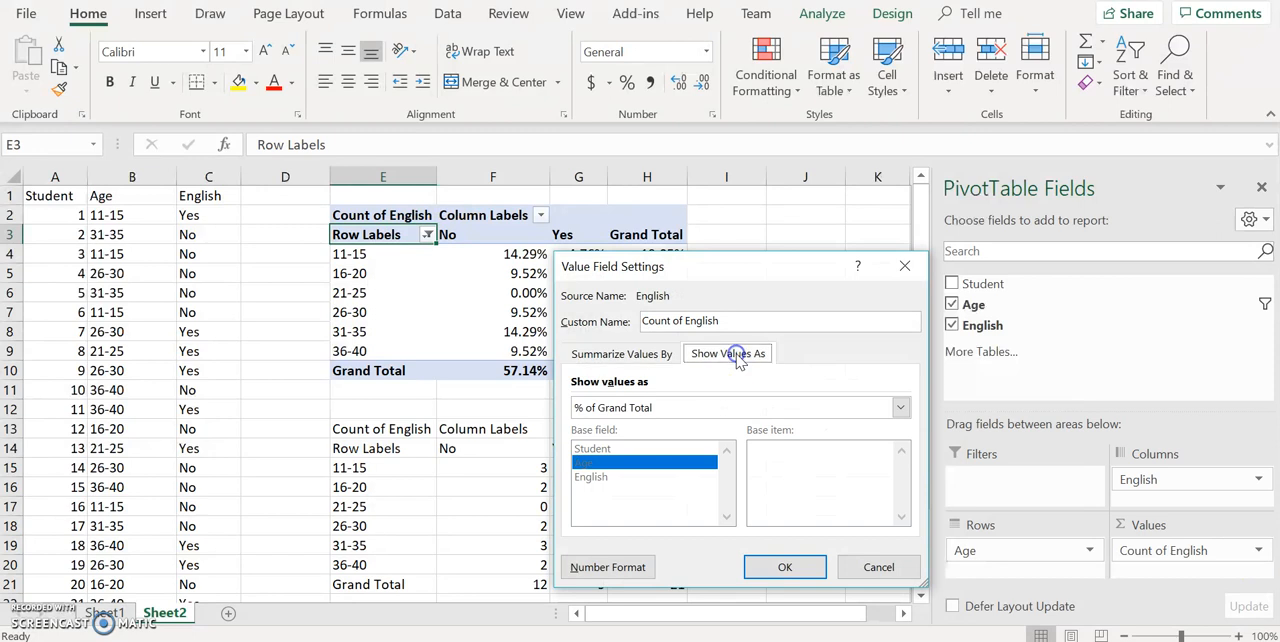
left_click(672, 408)
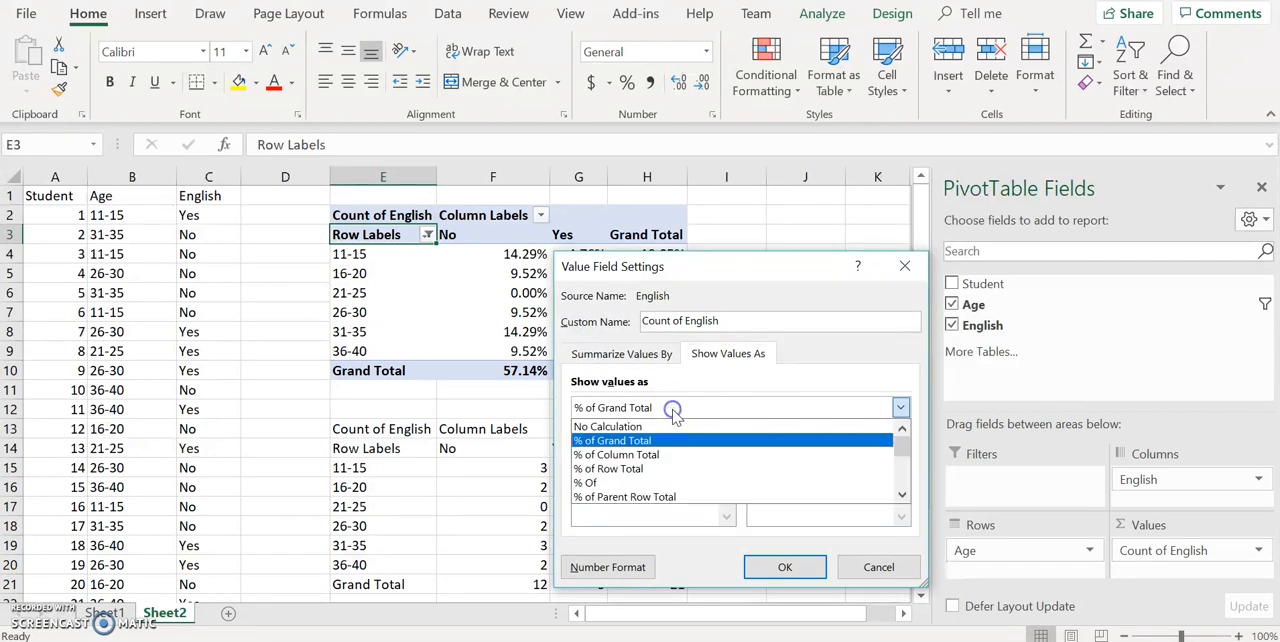
left_click(647, 456)
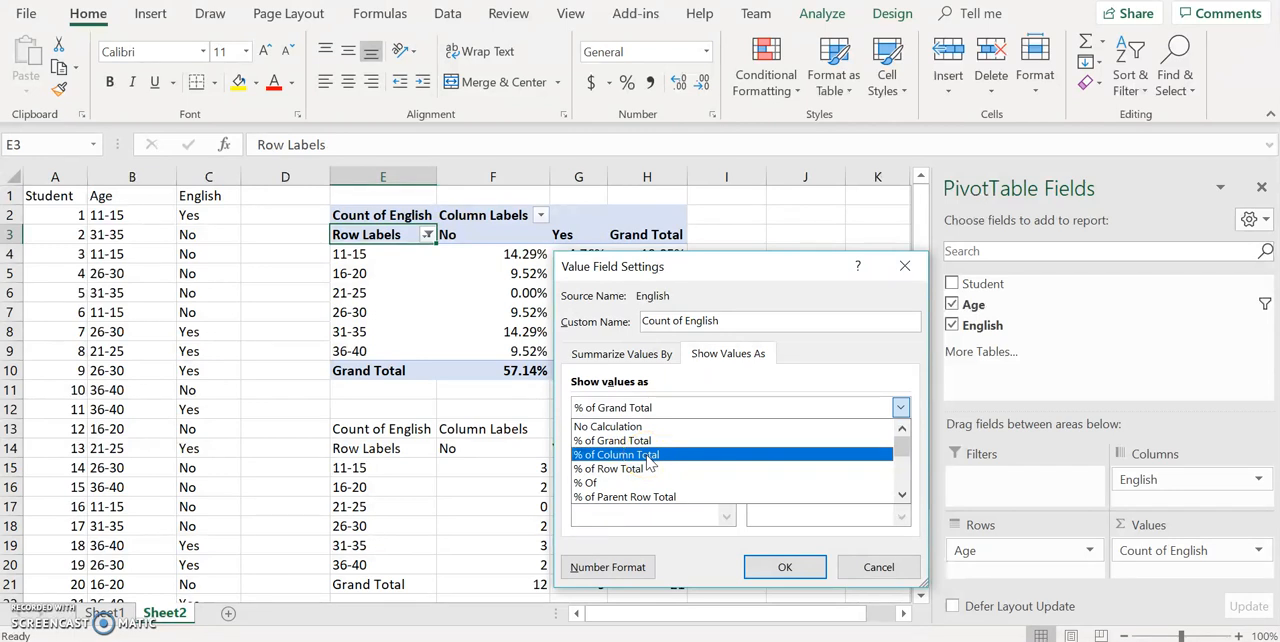
left_click(647, 456)
left_click(775, 566)
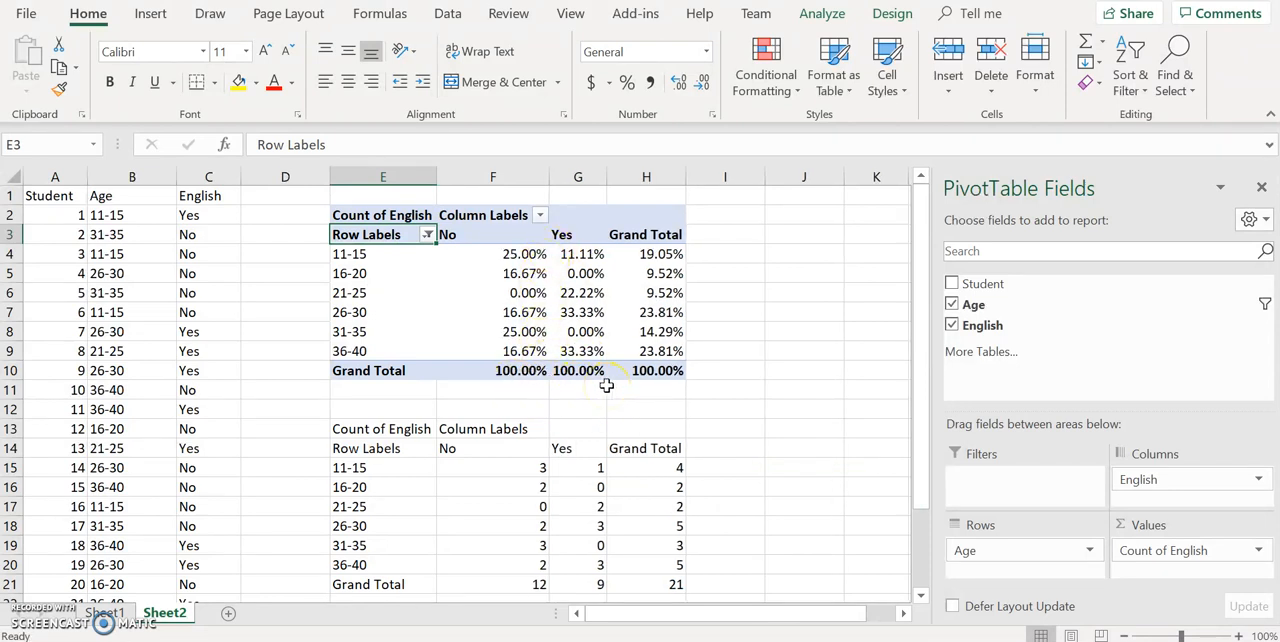
Switch the Count of English values back to % of Grand Total
mouse_move(676, 257)
mouse_move(524, 255)
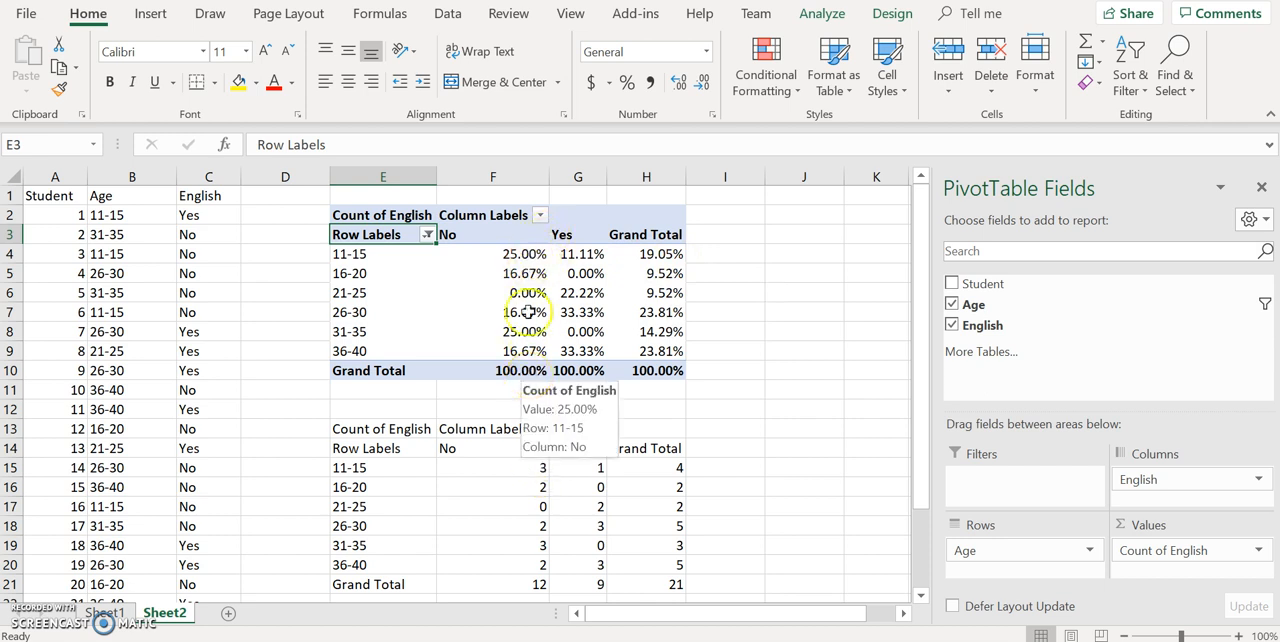
mouse_move(527, 352)
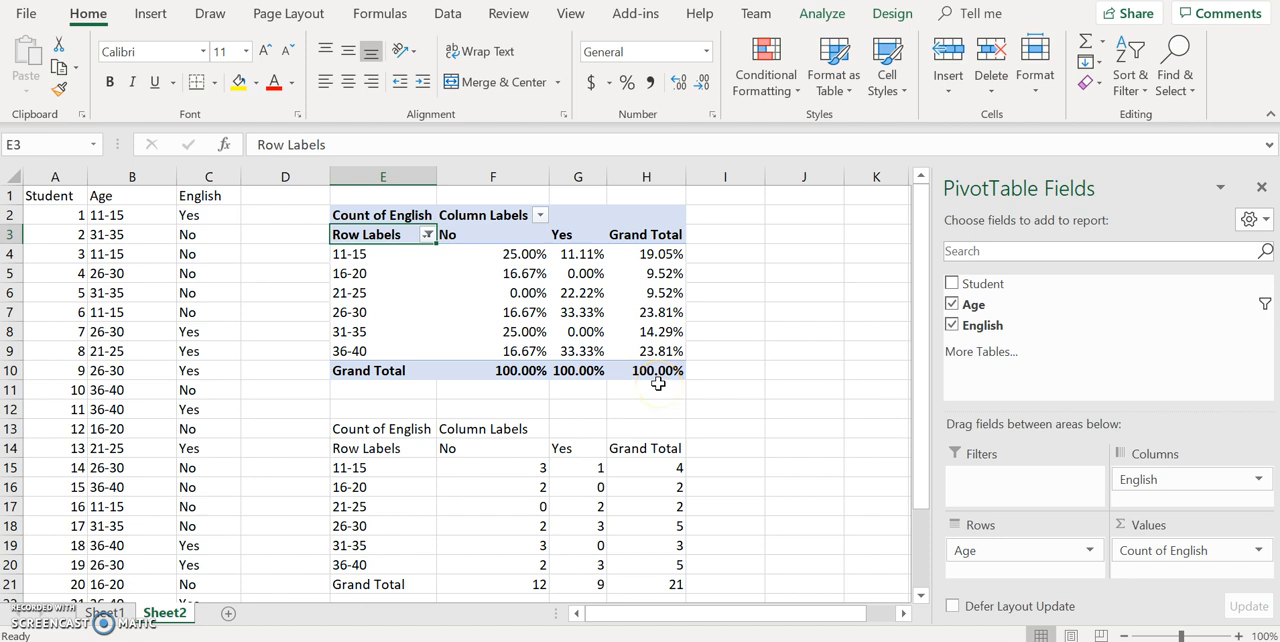
left_click(1258, 551)
left_click(1198, 527)
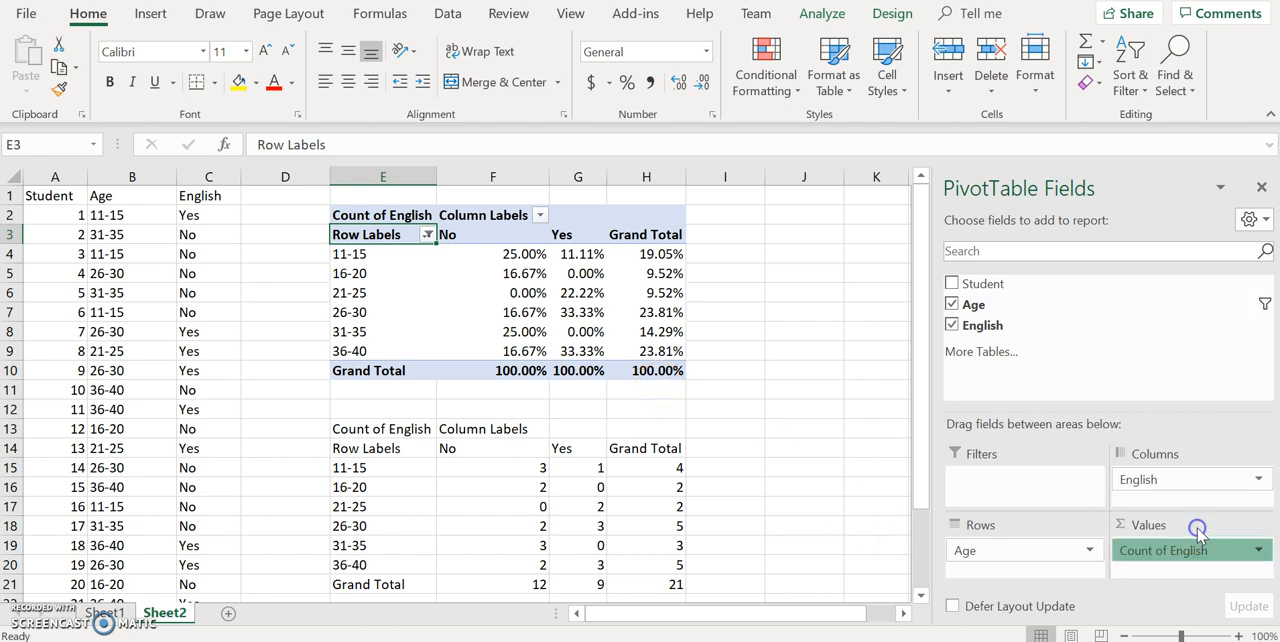
left_click(718, 358)
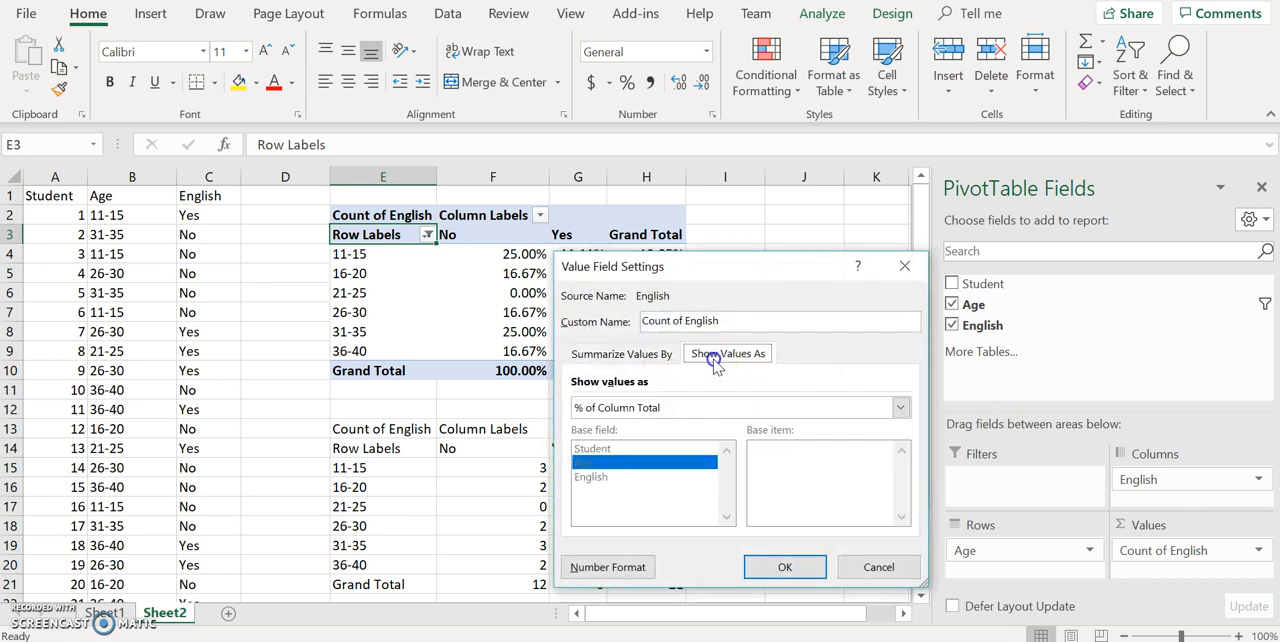
left_click(648, 408)
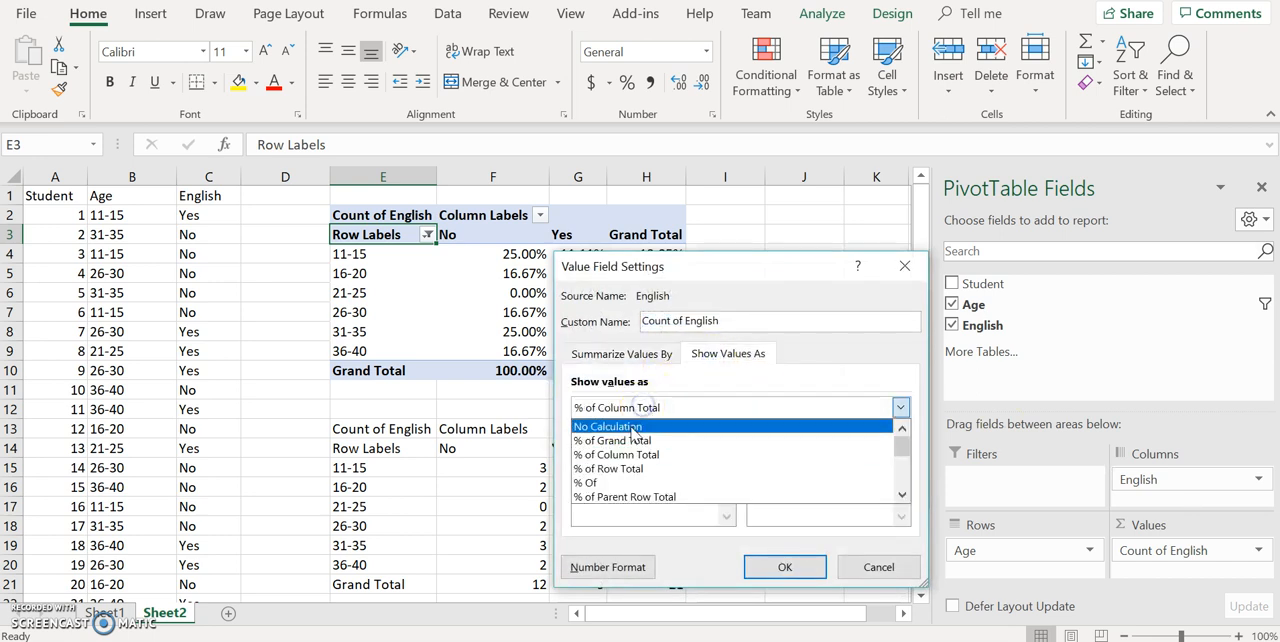
left_click(628, 441)
left_click(789, 566)
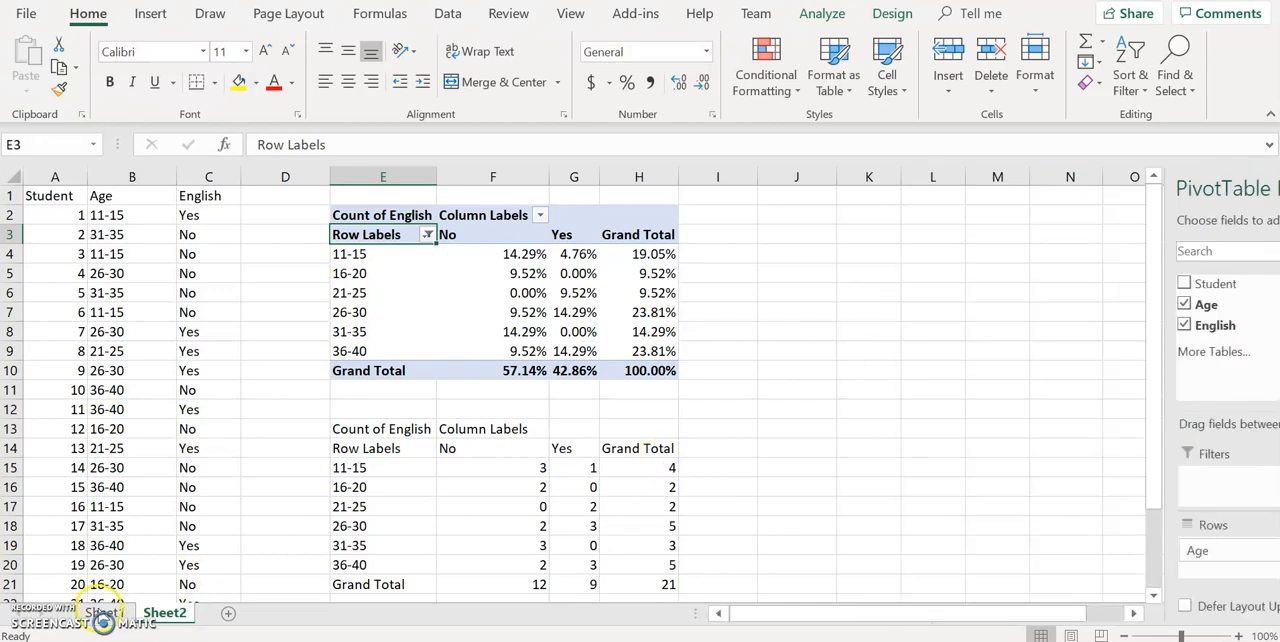
Go to Sheet1 to view the source student data with the English, Math, History and Science answers
left_click(100, 612)
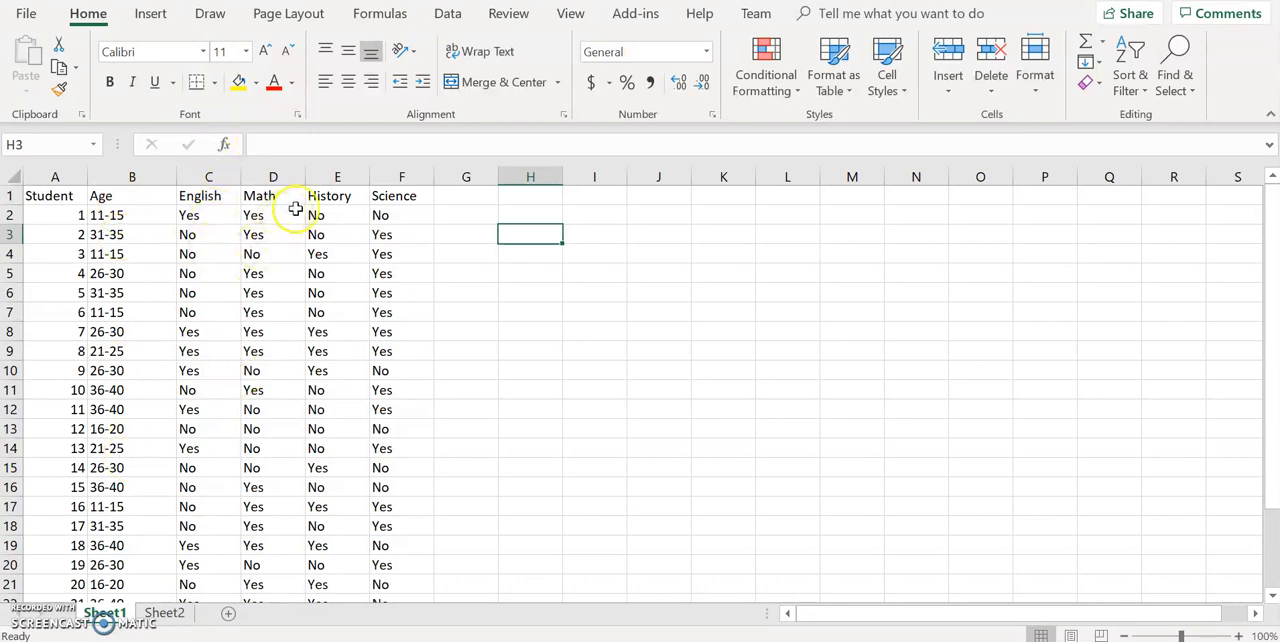
left_click(209, 352)
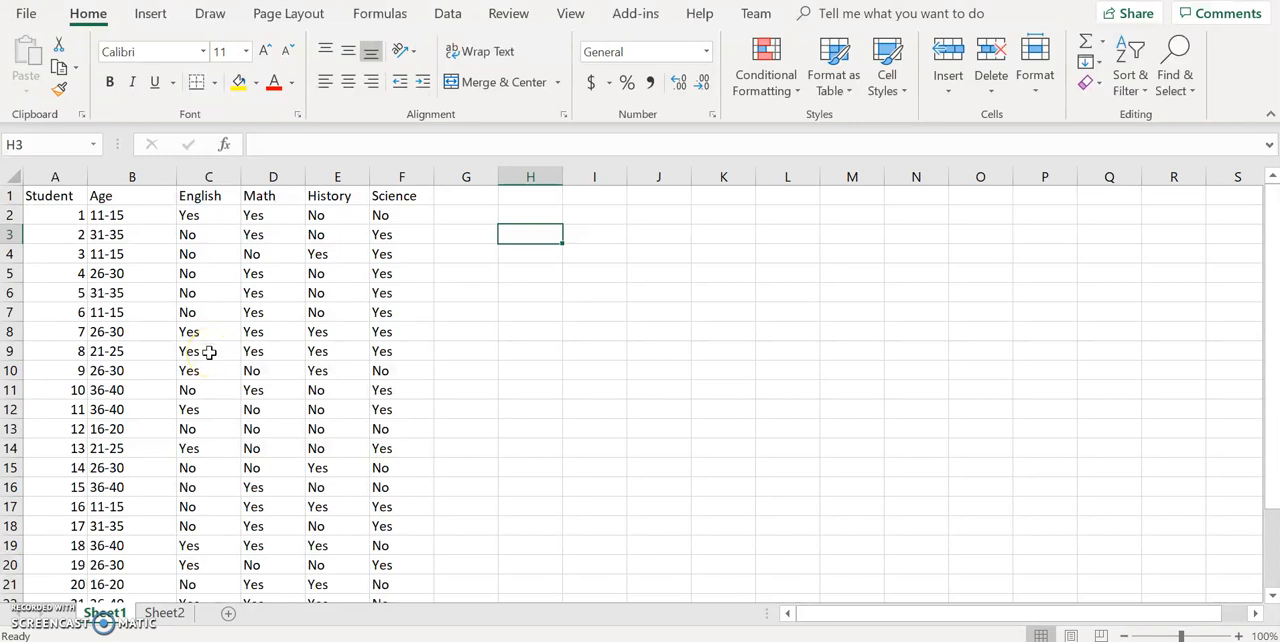